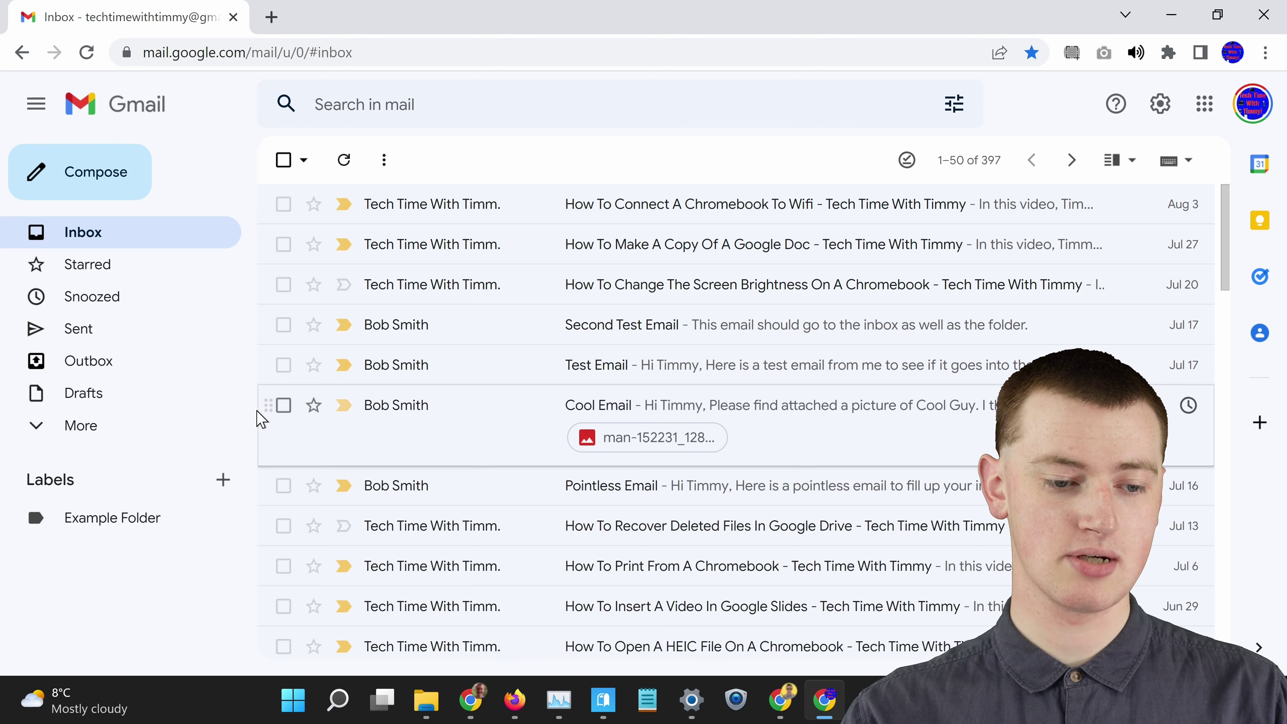
- Create a new label named "Timmy's Folder" without nesting it under another label
left_click(228, 492)
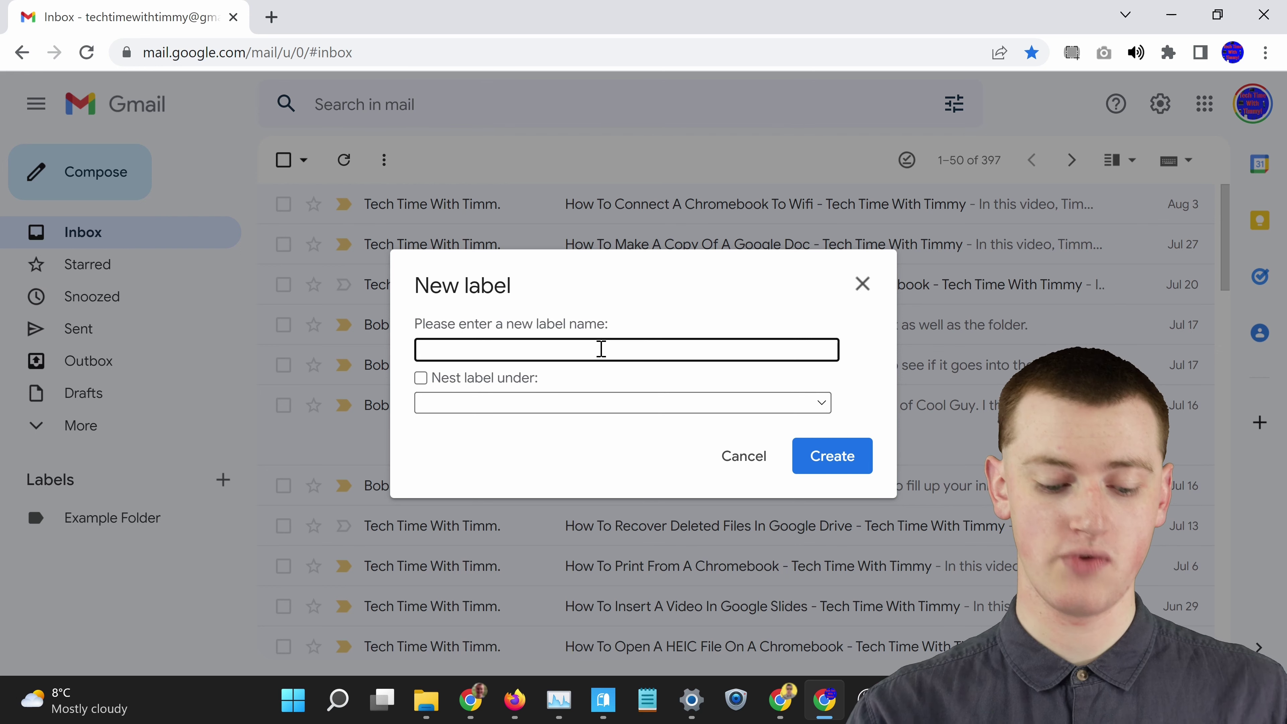
type("Ti")
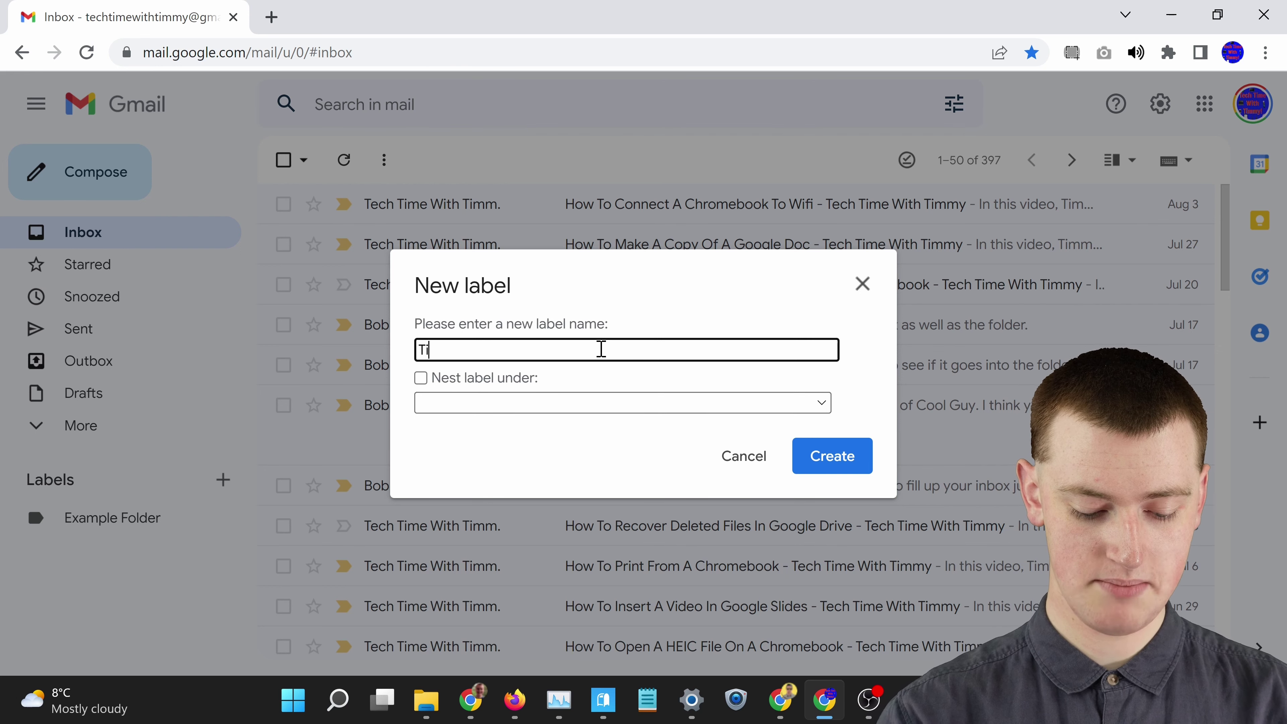
type("mmy's Folder")
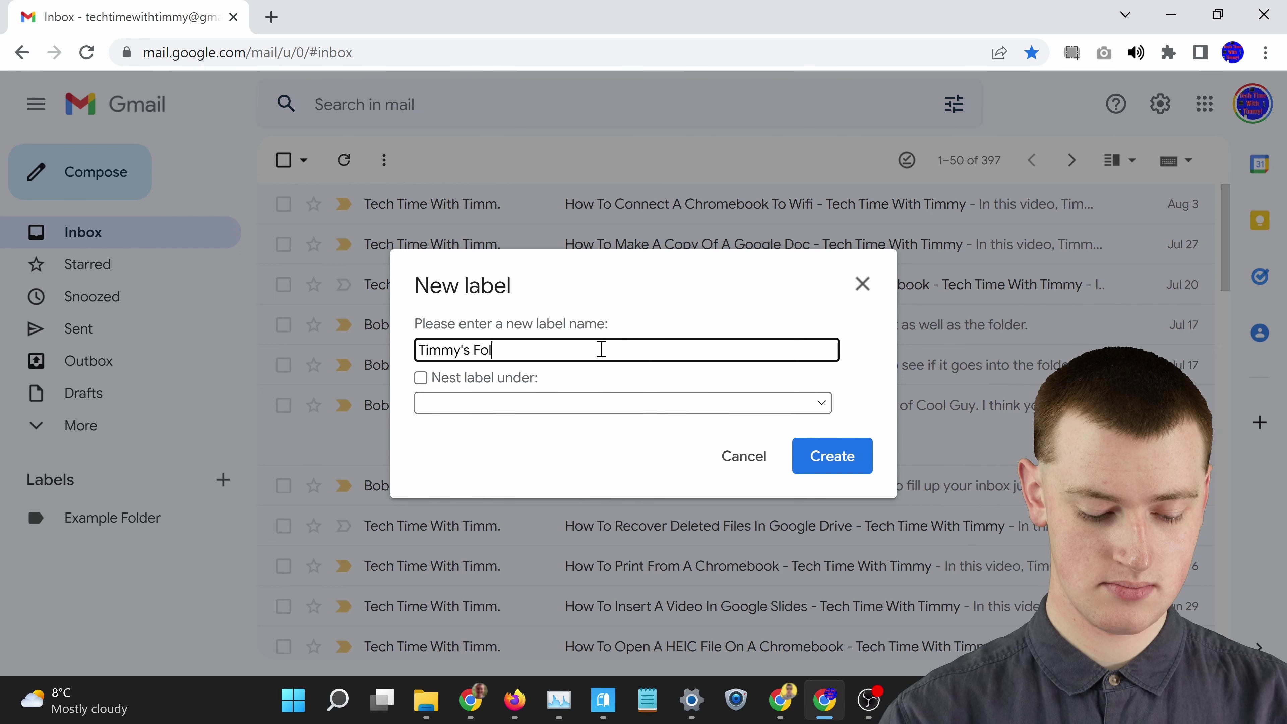
left_click(839, 459)
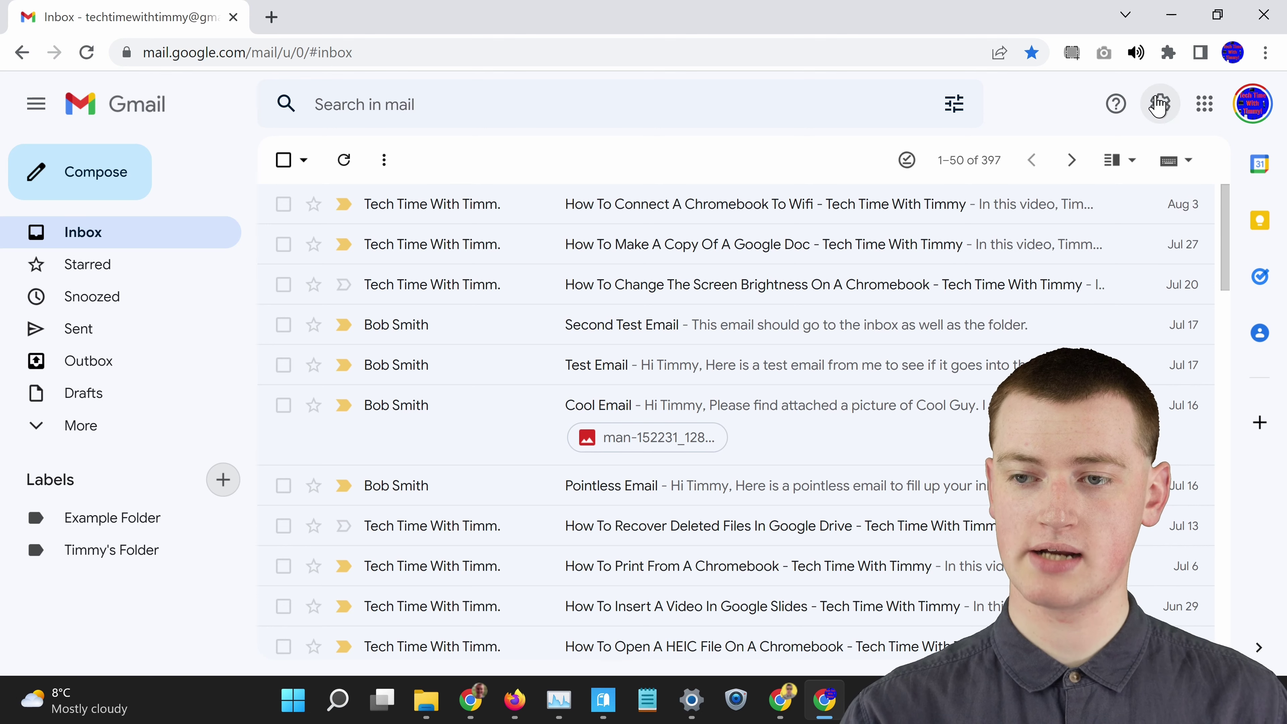
- Start a new mail filter from the filters and blocked addresses settings
left_click(1159, 105)
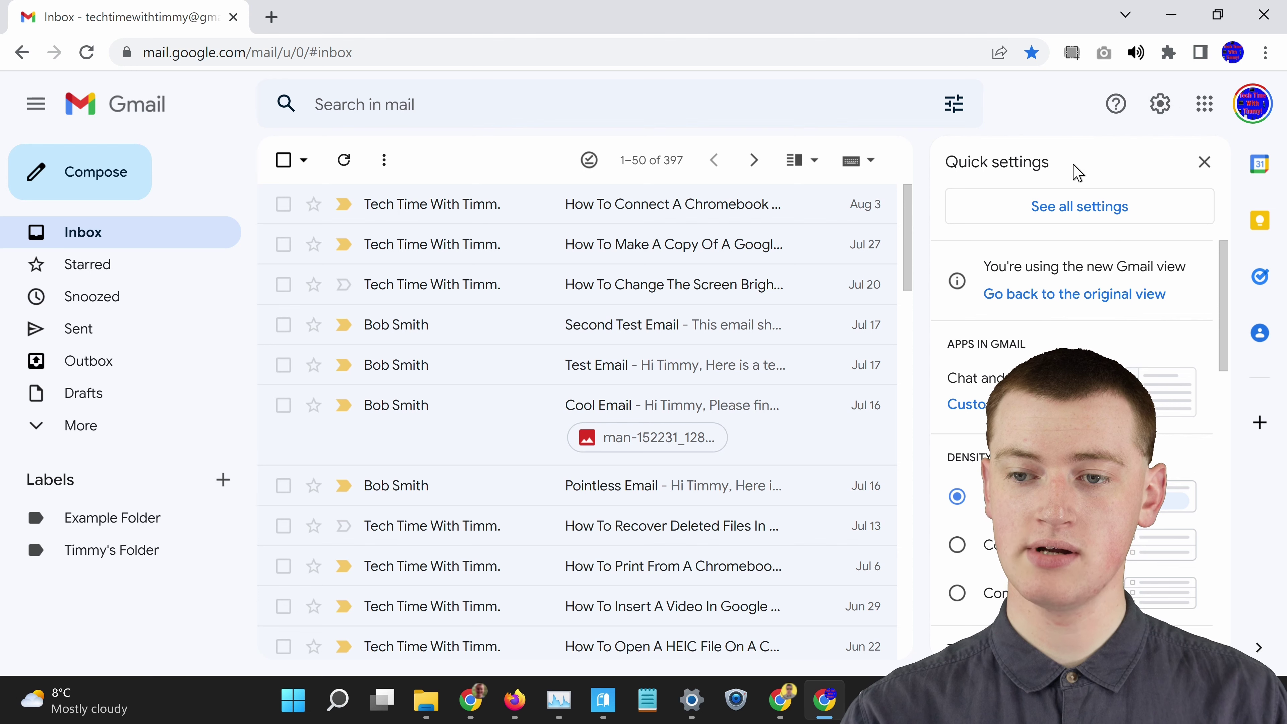
left_click(1046, 215)
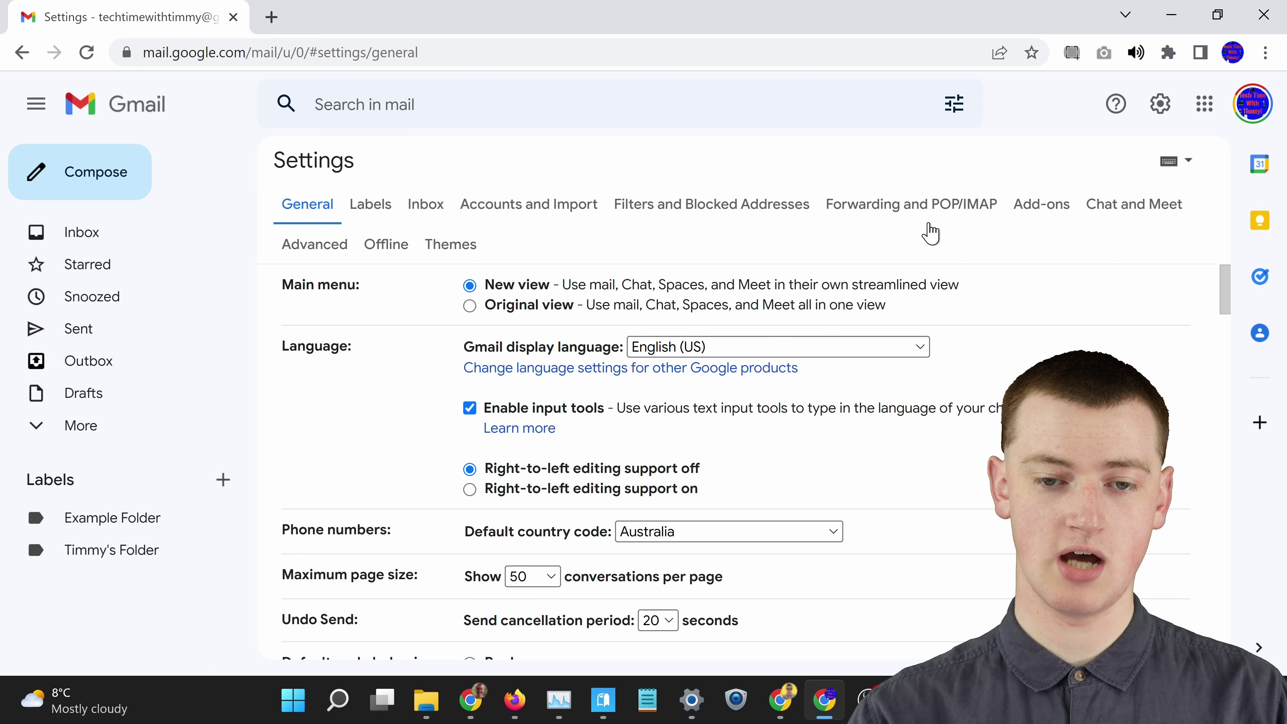
left_click(708, 200)
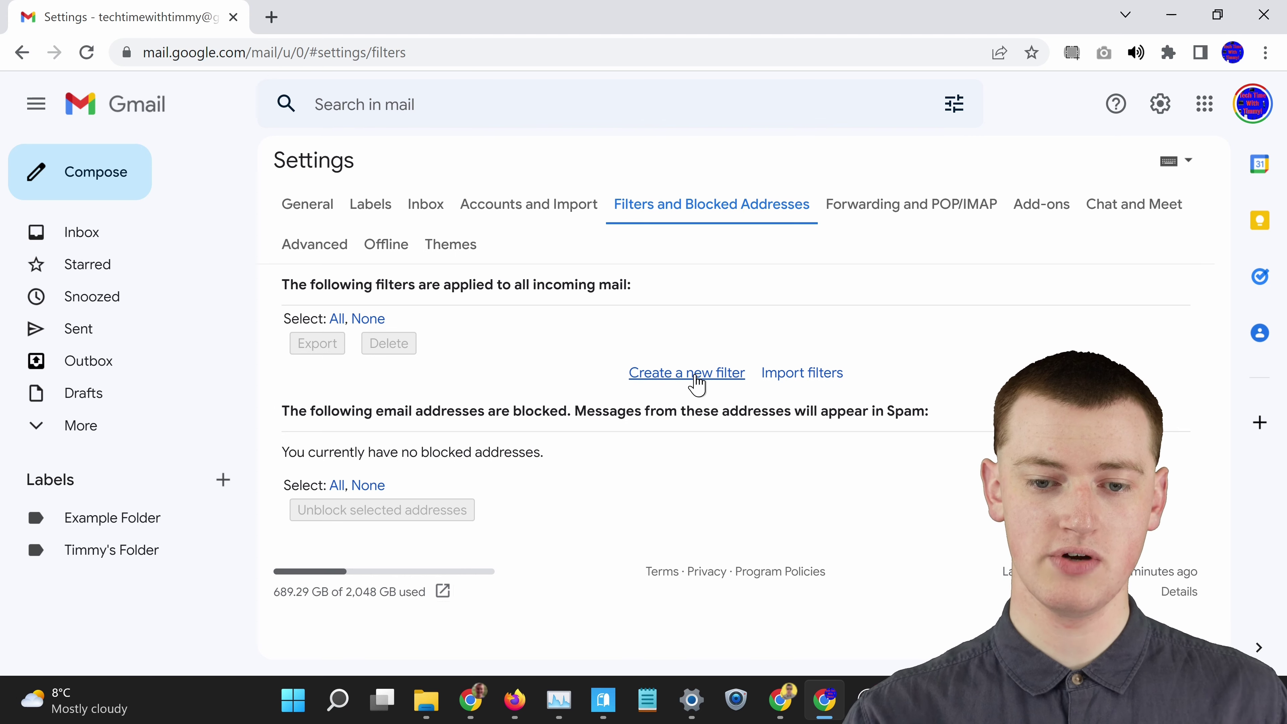
left_click(696, 375)
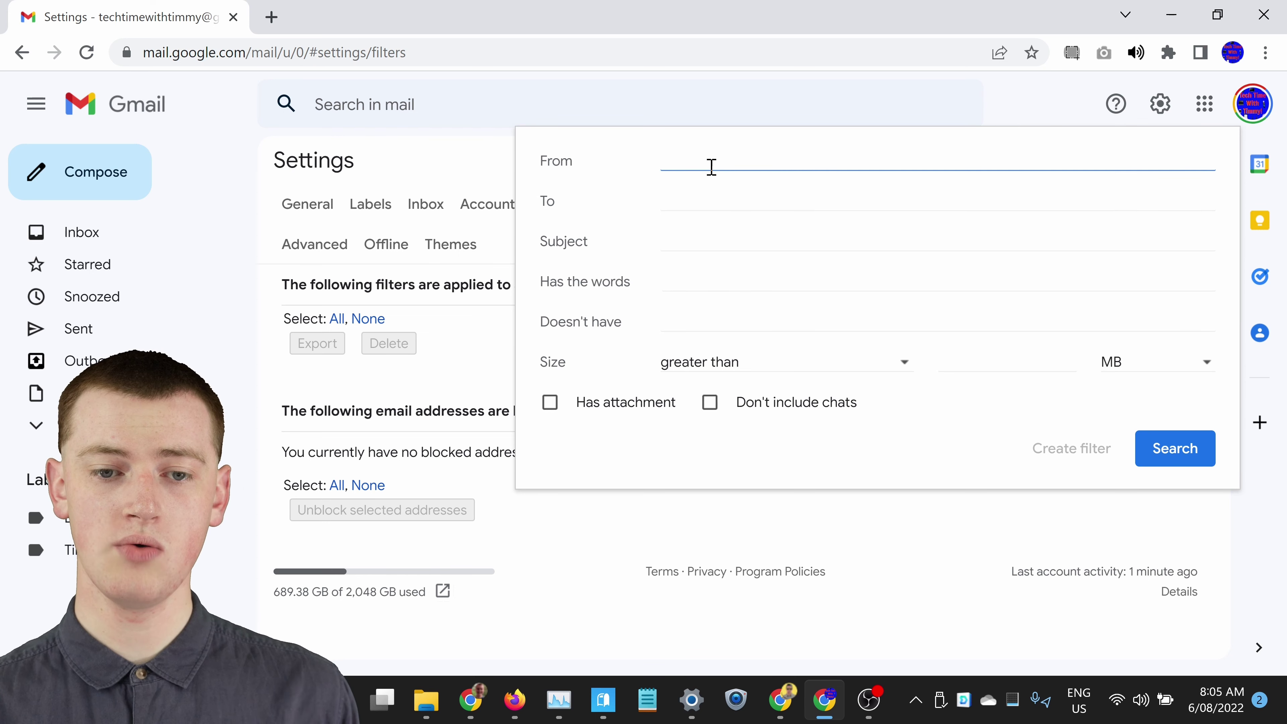
left_click(721, 240)
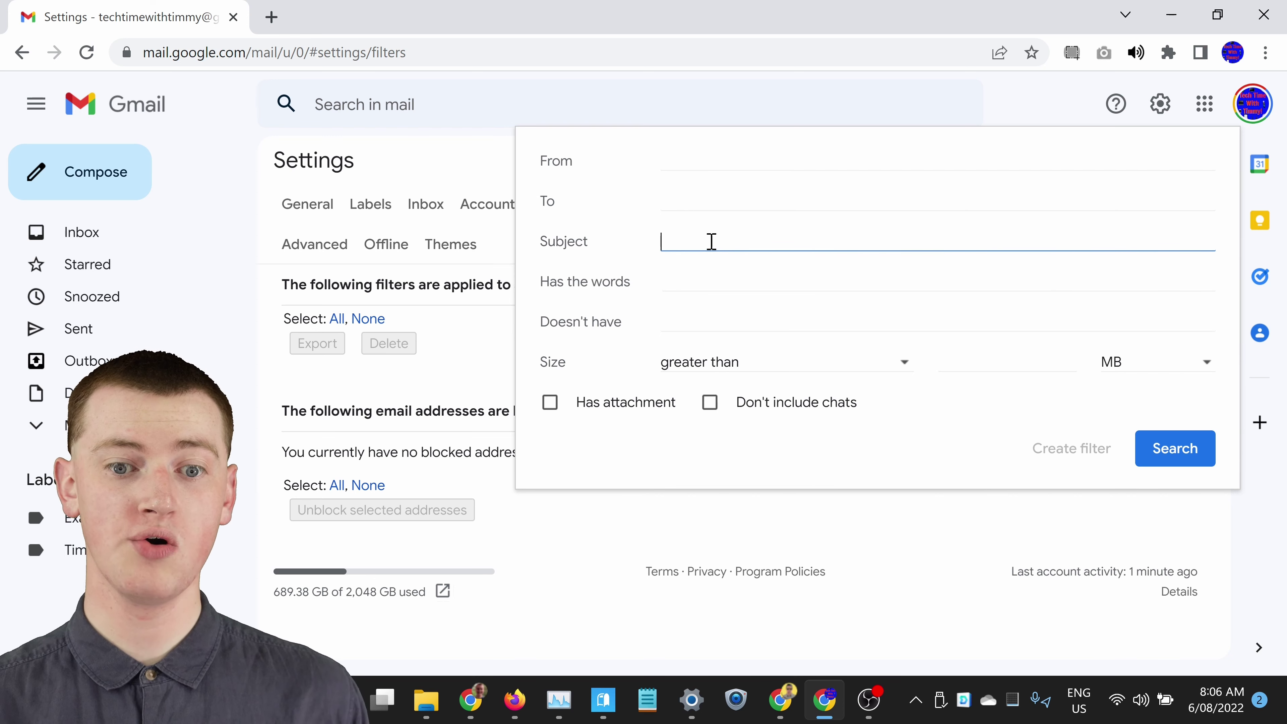
left_click(684, 278)
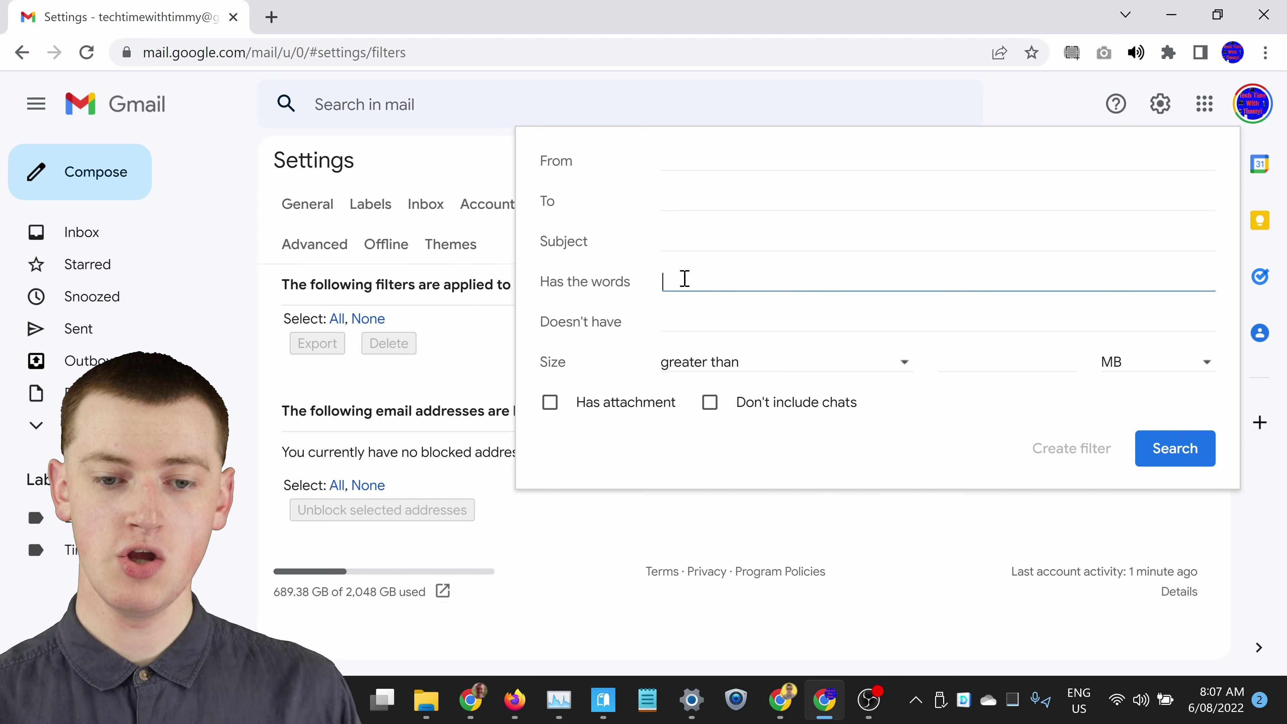
left_click(677, 320)
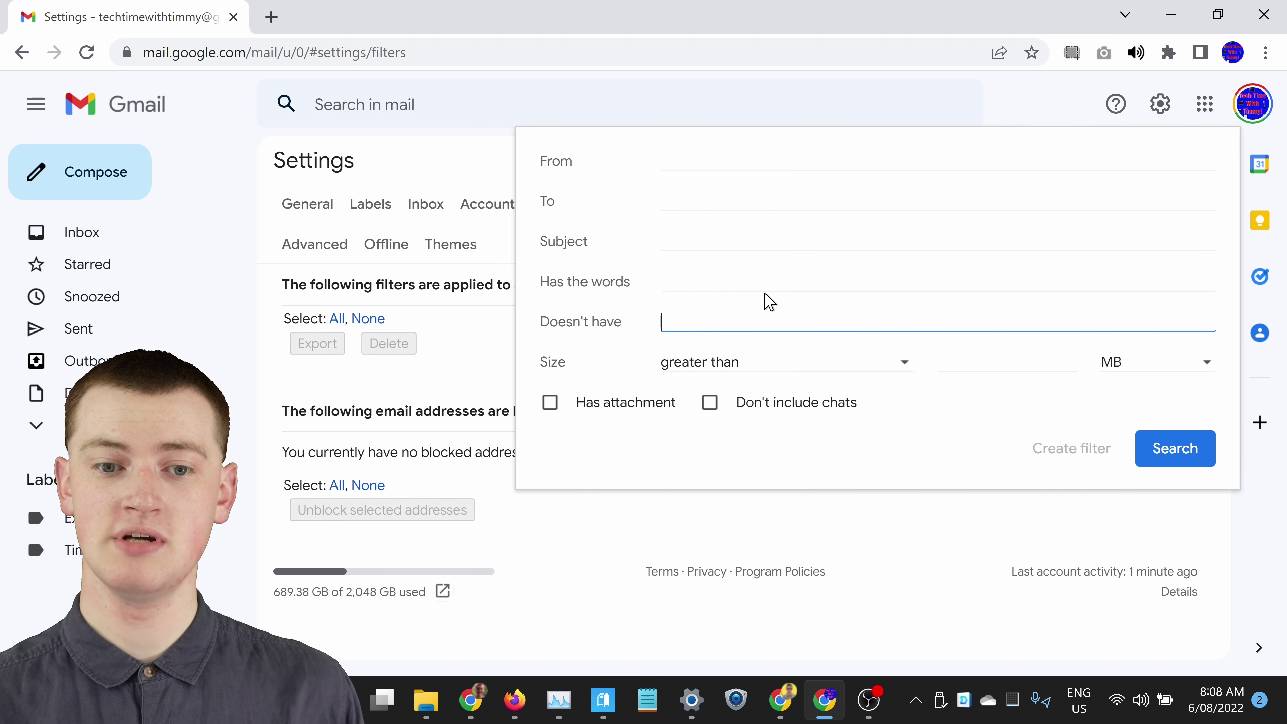
- Set the filter's From criterion to the e-mail address of the contact suggested for "bob"
left_click(707, 164)
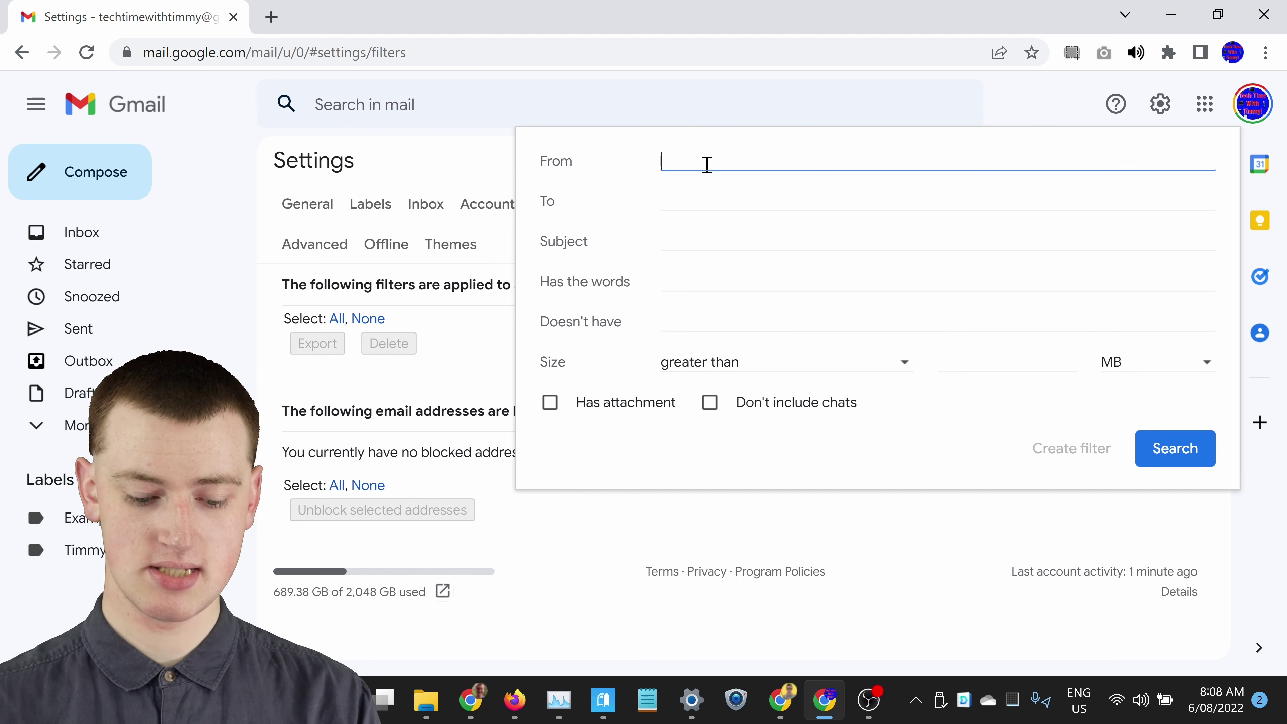
type("bob")
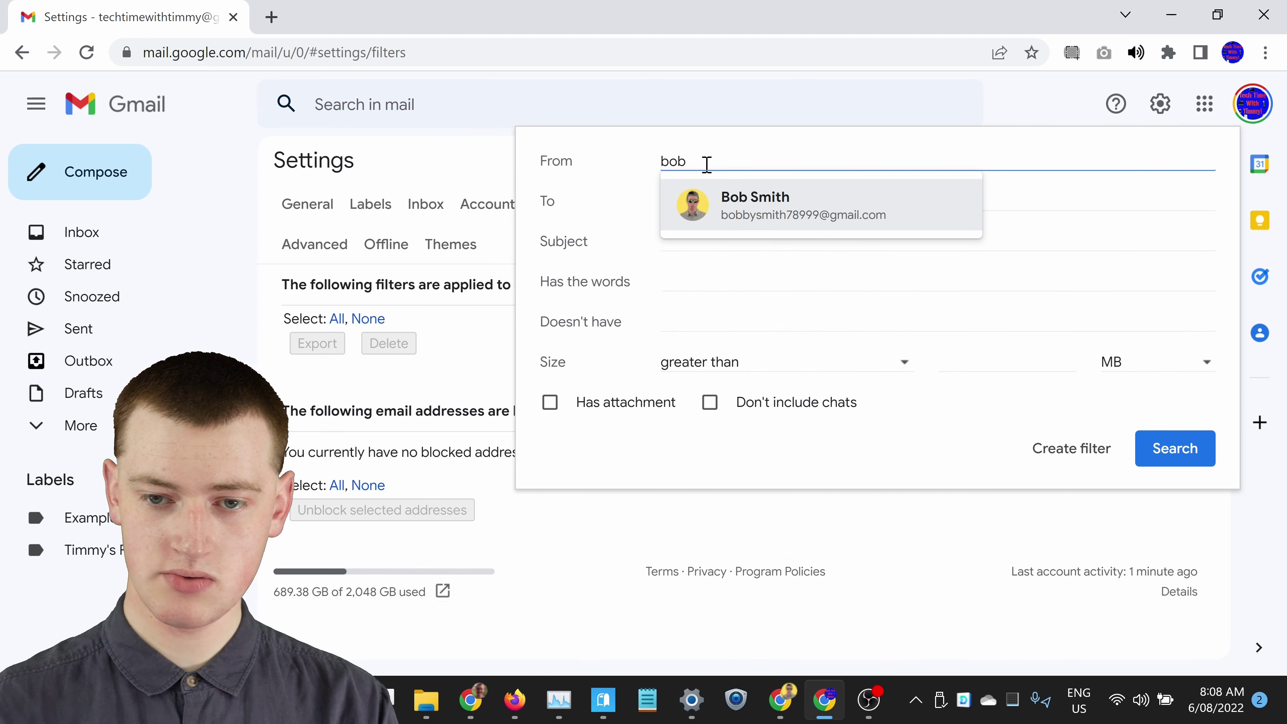
left_click(738, 205)
- Try "bananas" as the filter's Subject criterion and clear the subject again
left_click(732, 242)
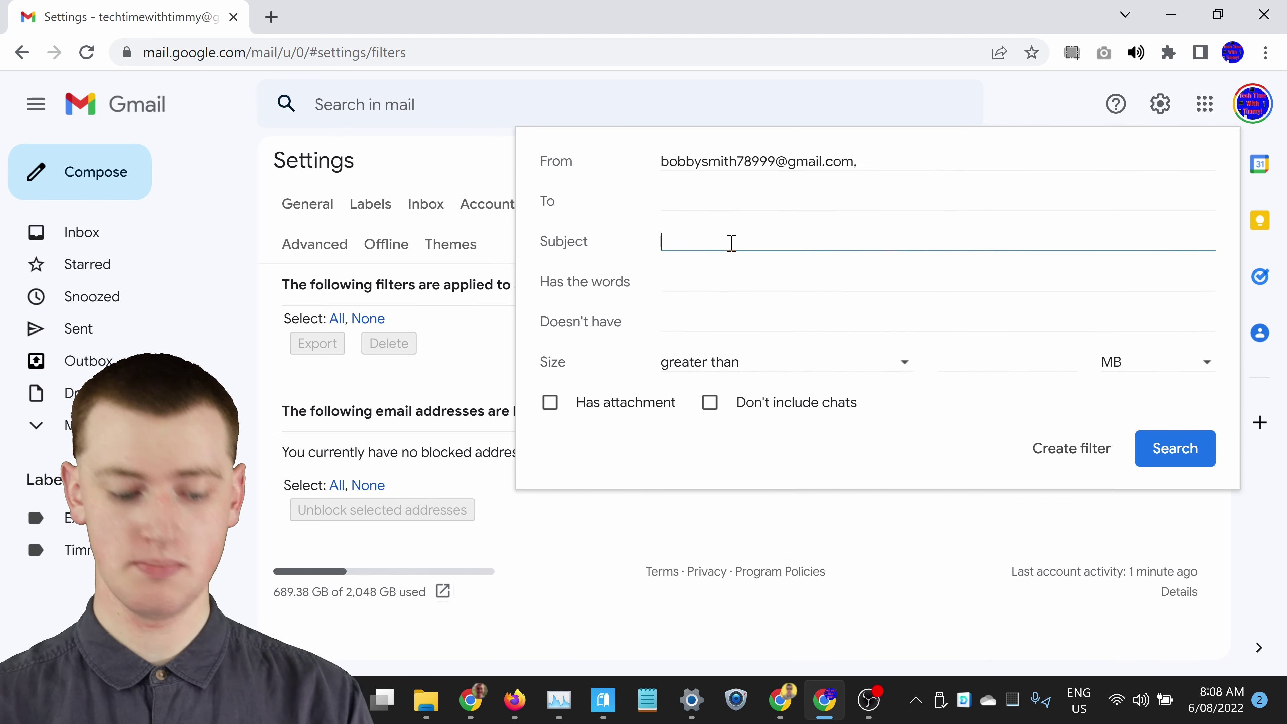
type("banasa")
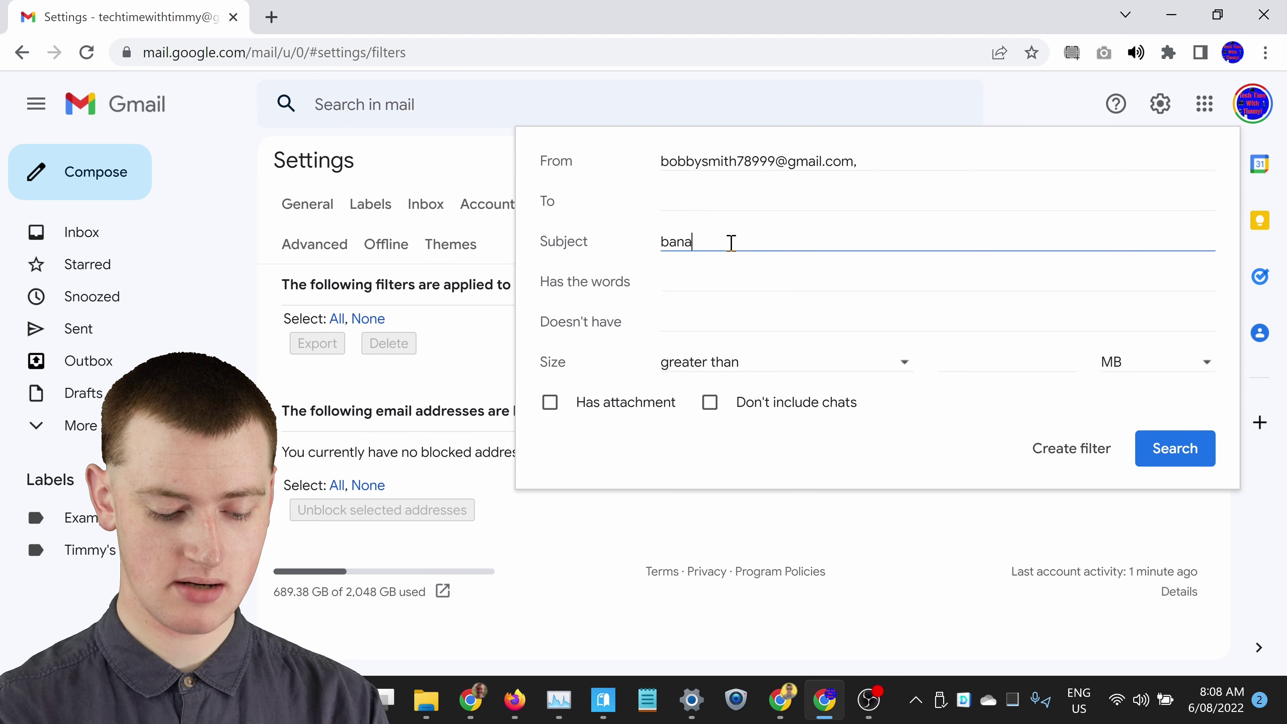
key("BackSpace")
key("BackSpace")
key("BackSpace")
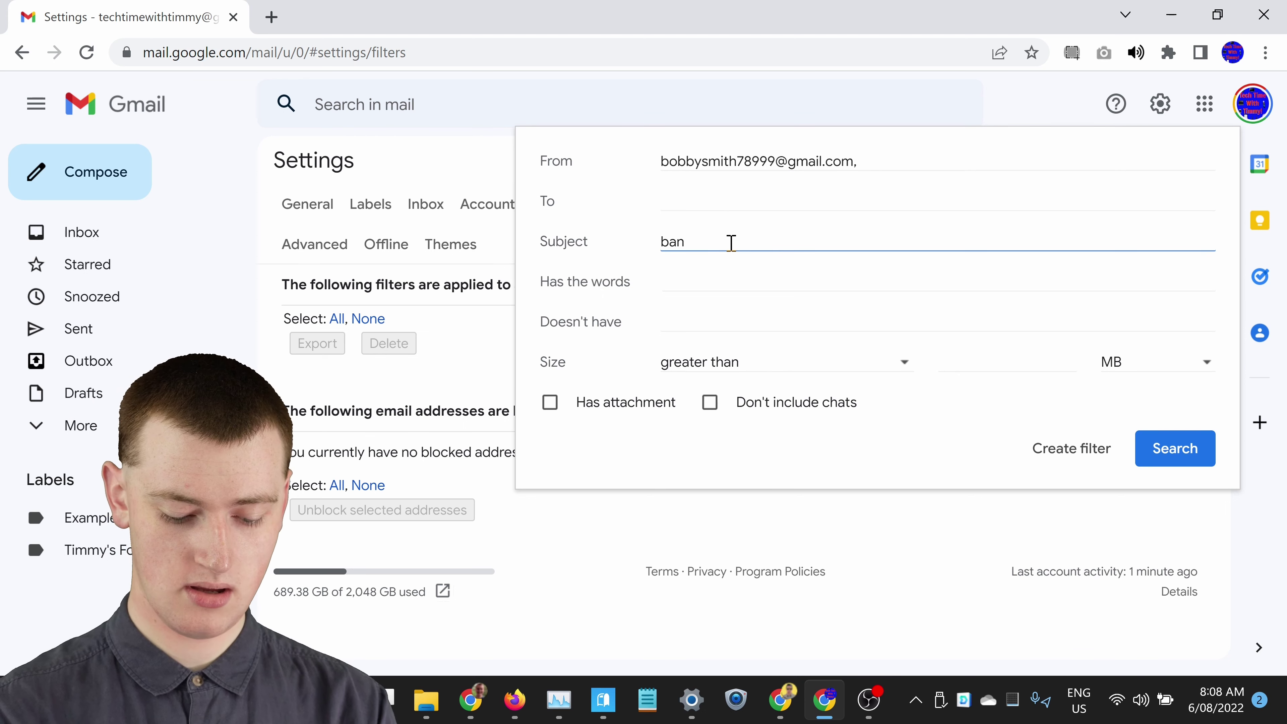
type("anas")
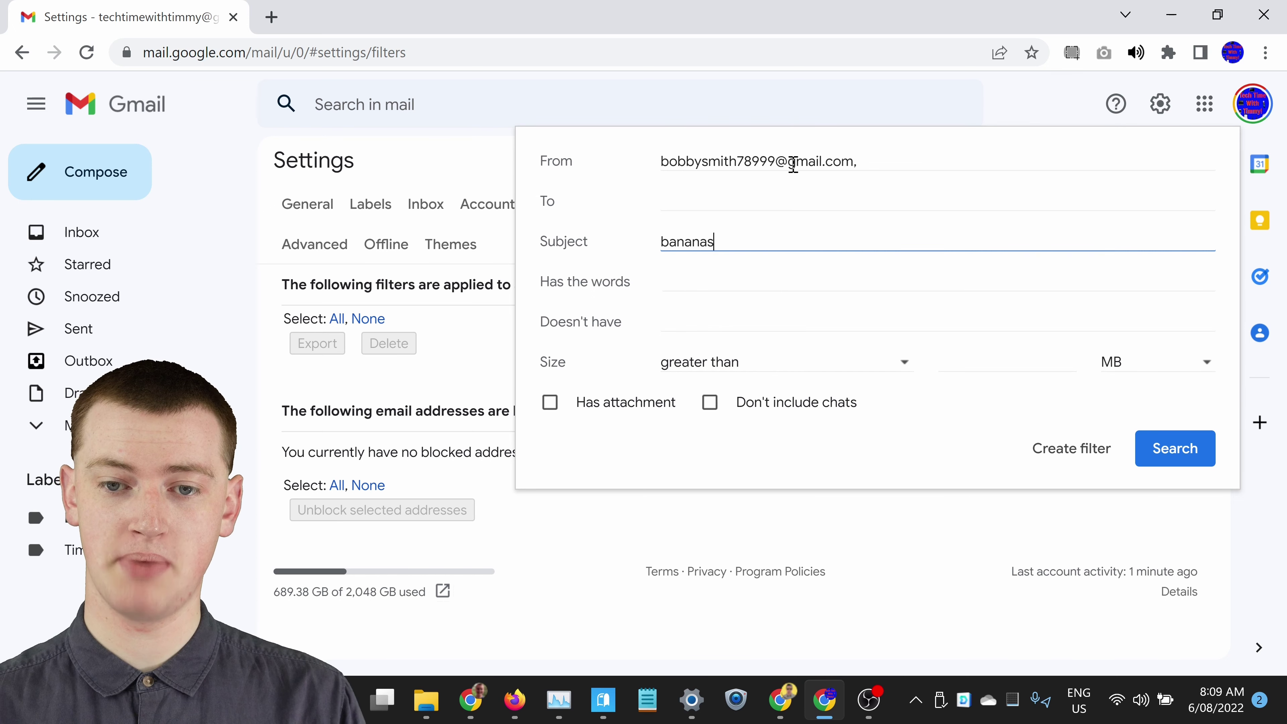
left_click_drag(735, 240, 625, 248)
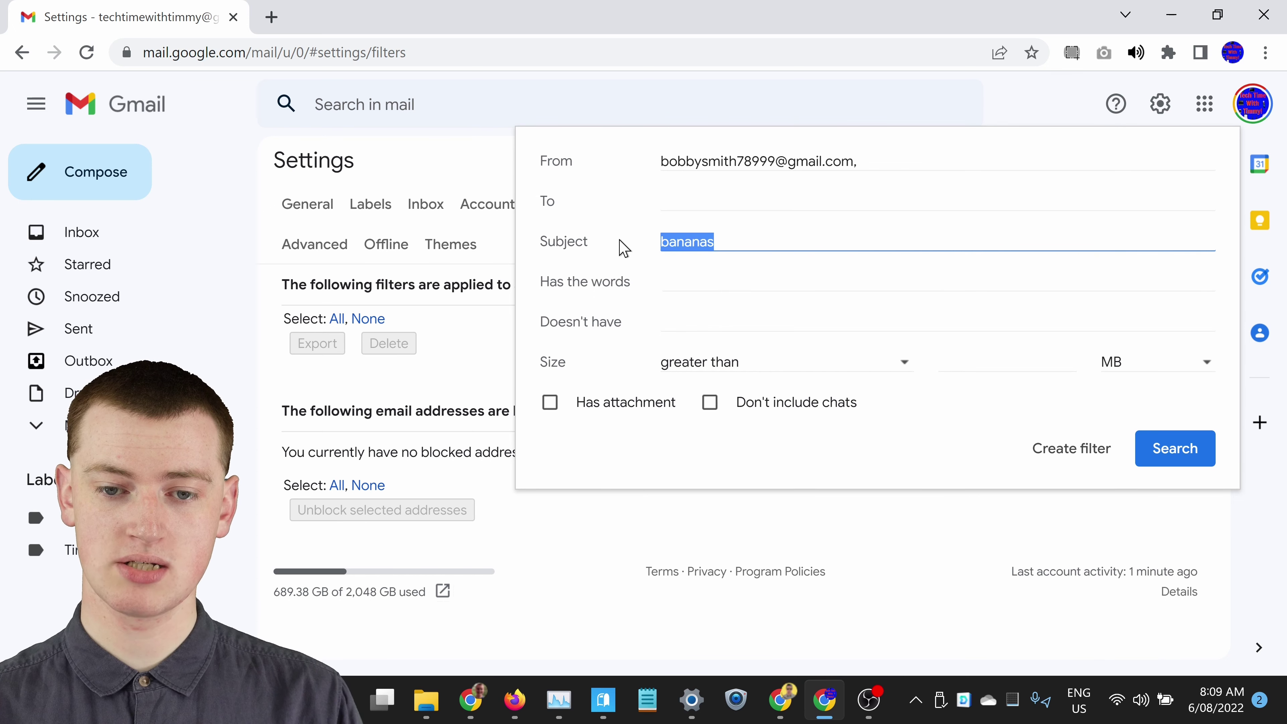
key("BackSpace")
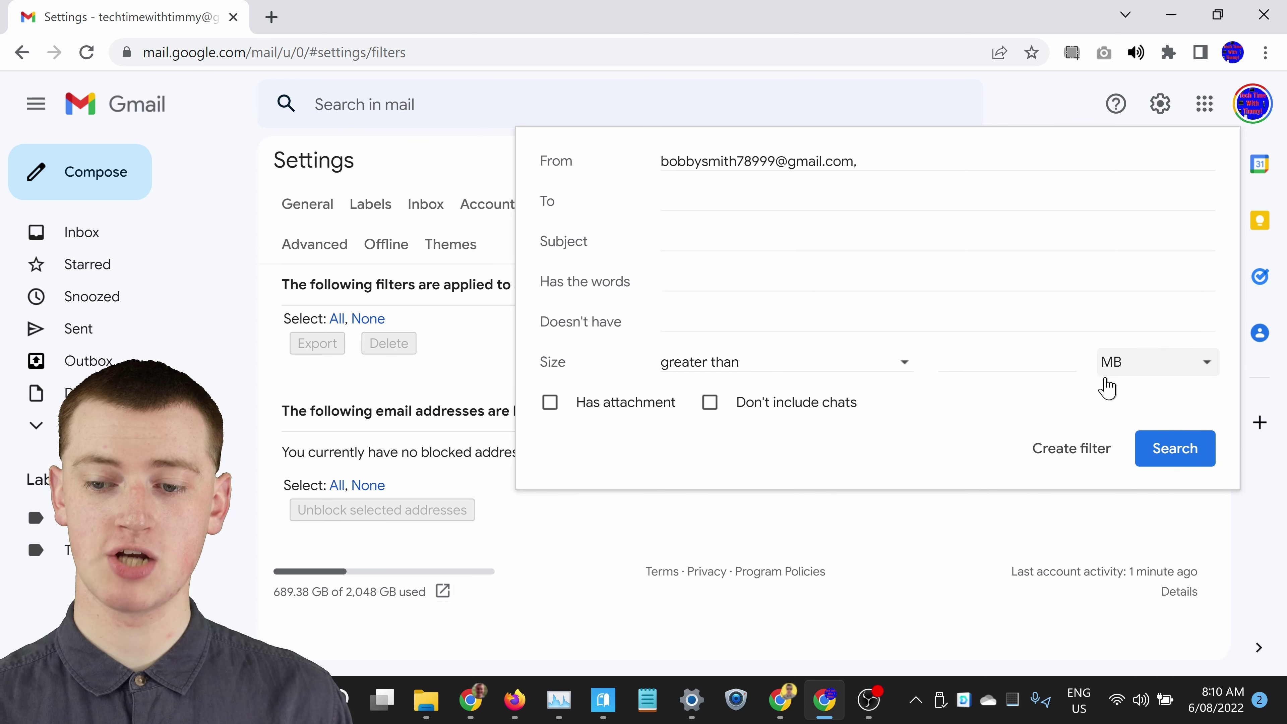
- Continue to the filter's actions and make it apply the label "Timmy's Folder" and skip the inbox
left_click(1069, 455)
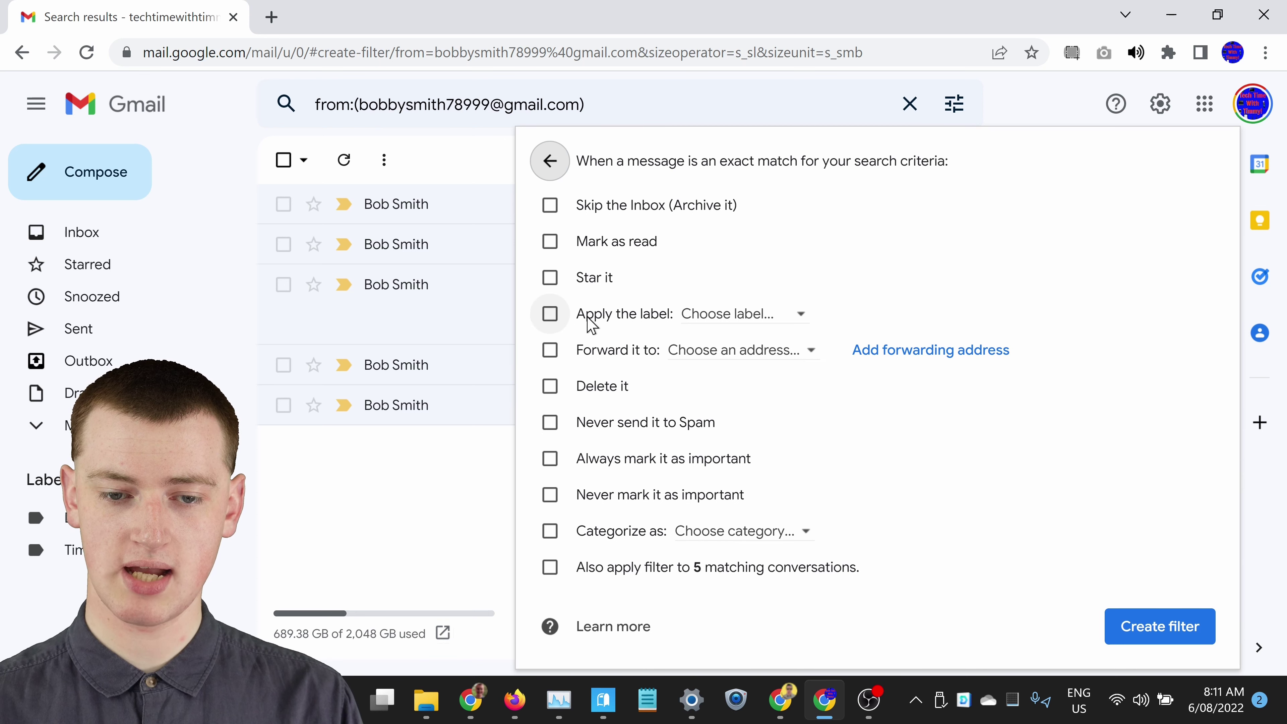
left_click(553, 319)
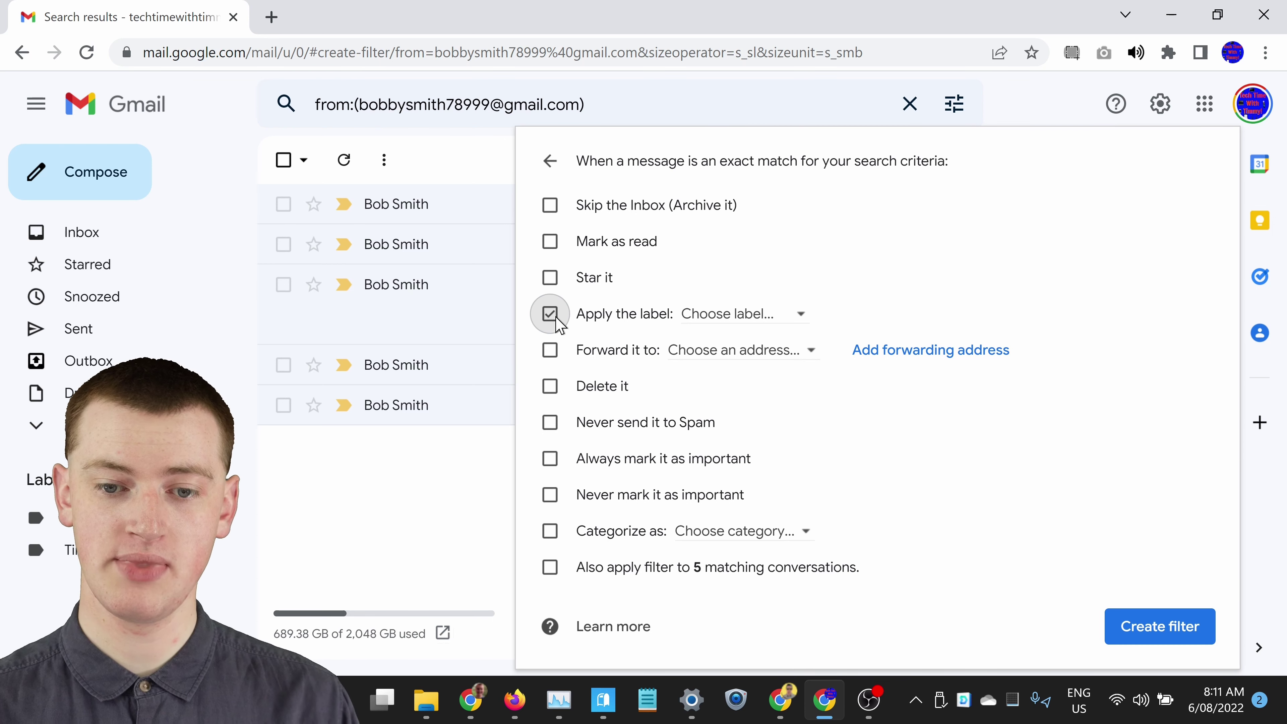
left_click(785, 327)
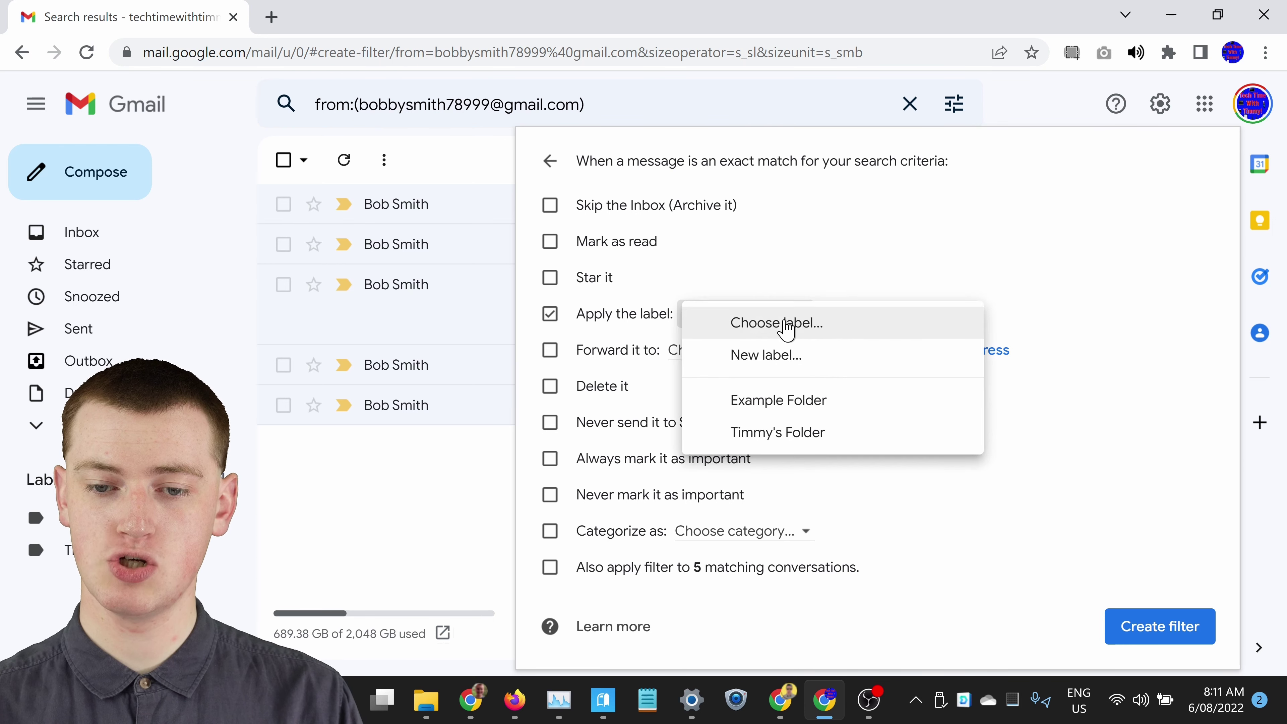
left_click(819, 439)
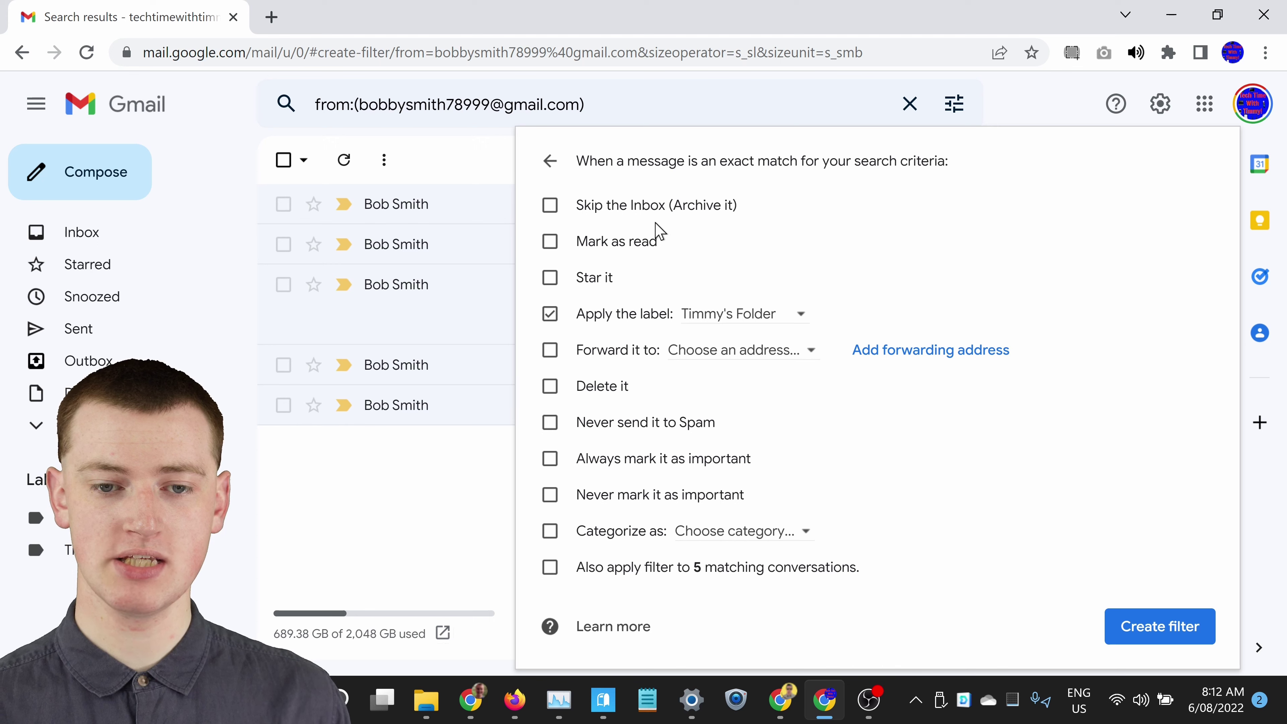
left_click(547, 211)
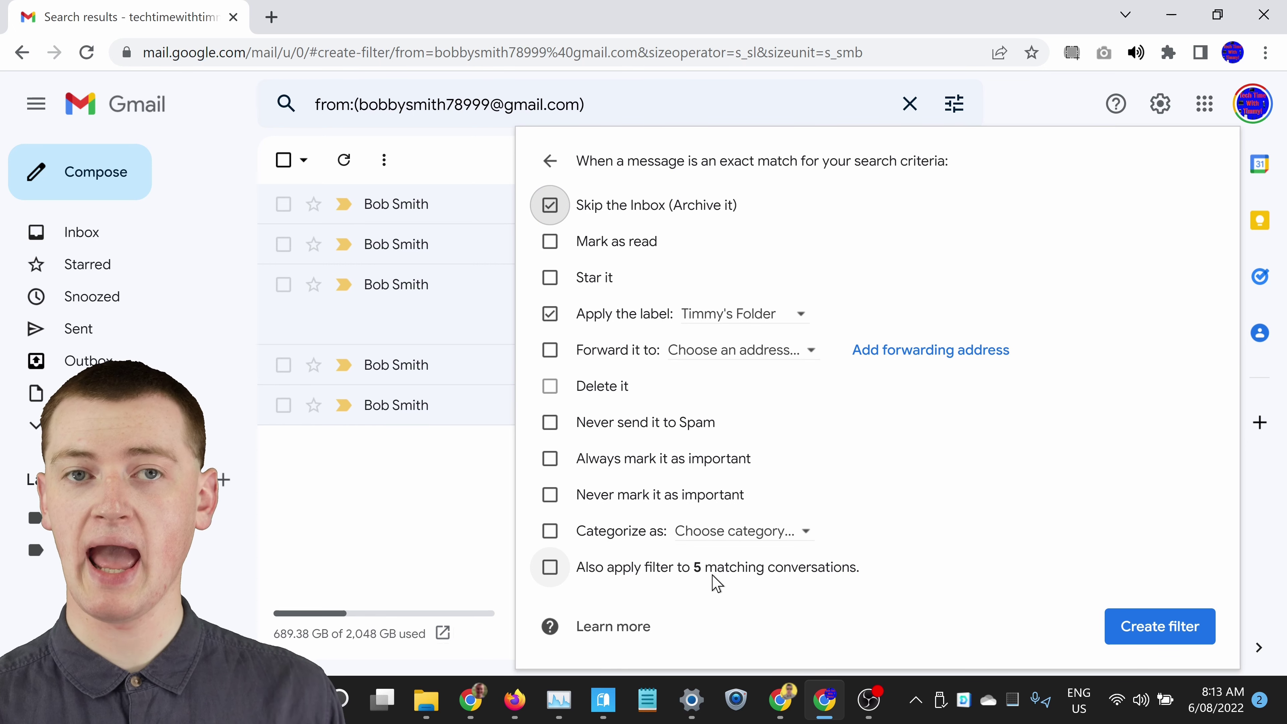
- Apply the filter to the existing matching conversations as well and create it
left_click(550, 568)
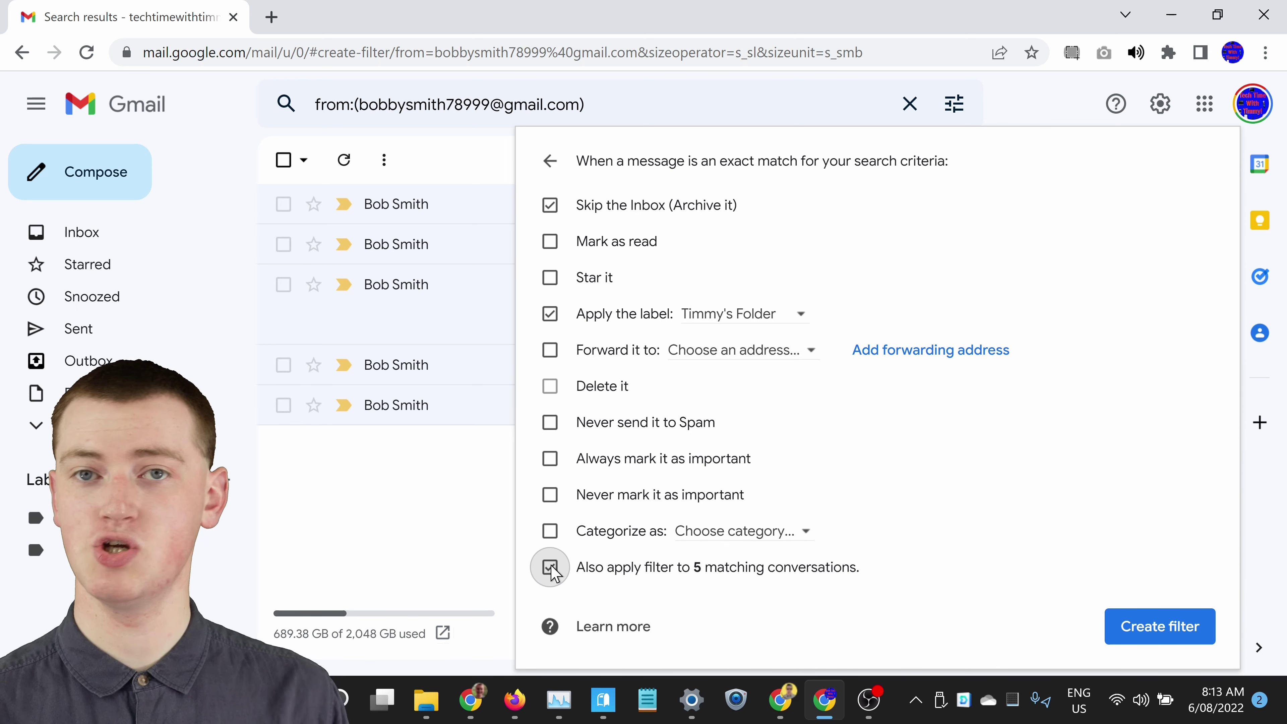
left_click(551, 568)
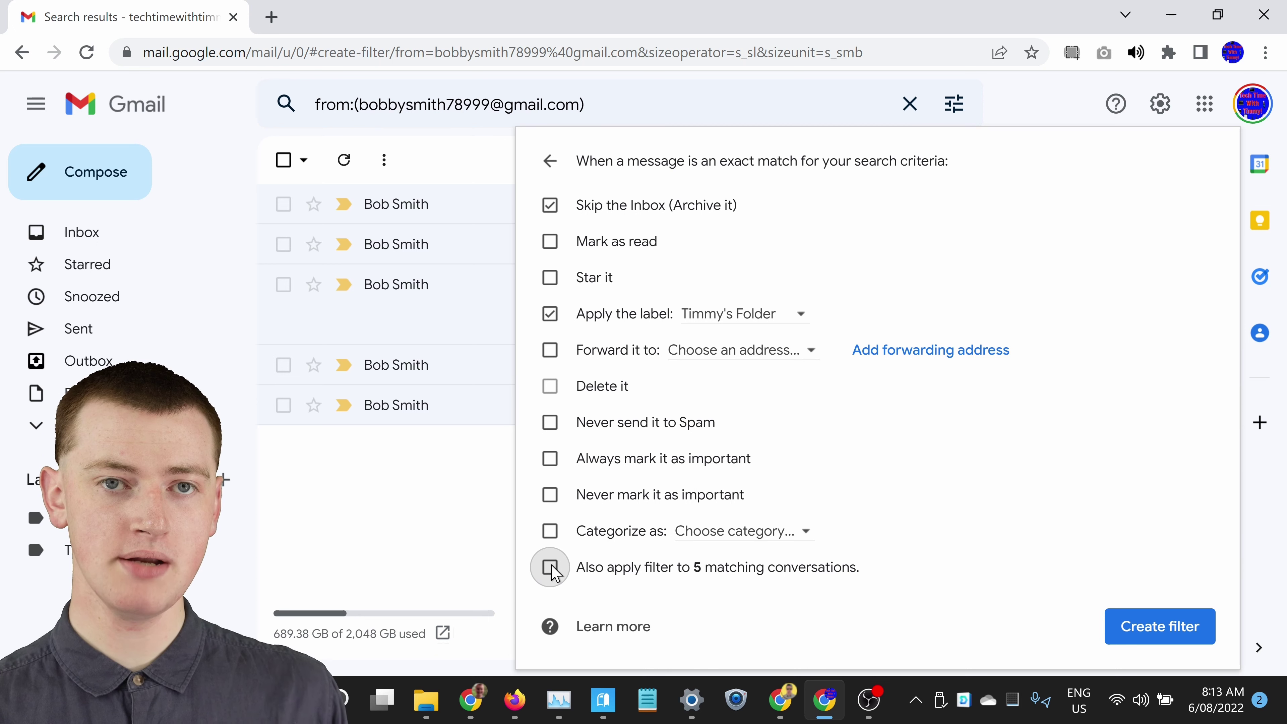
left_click(550, 567)
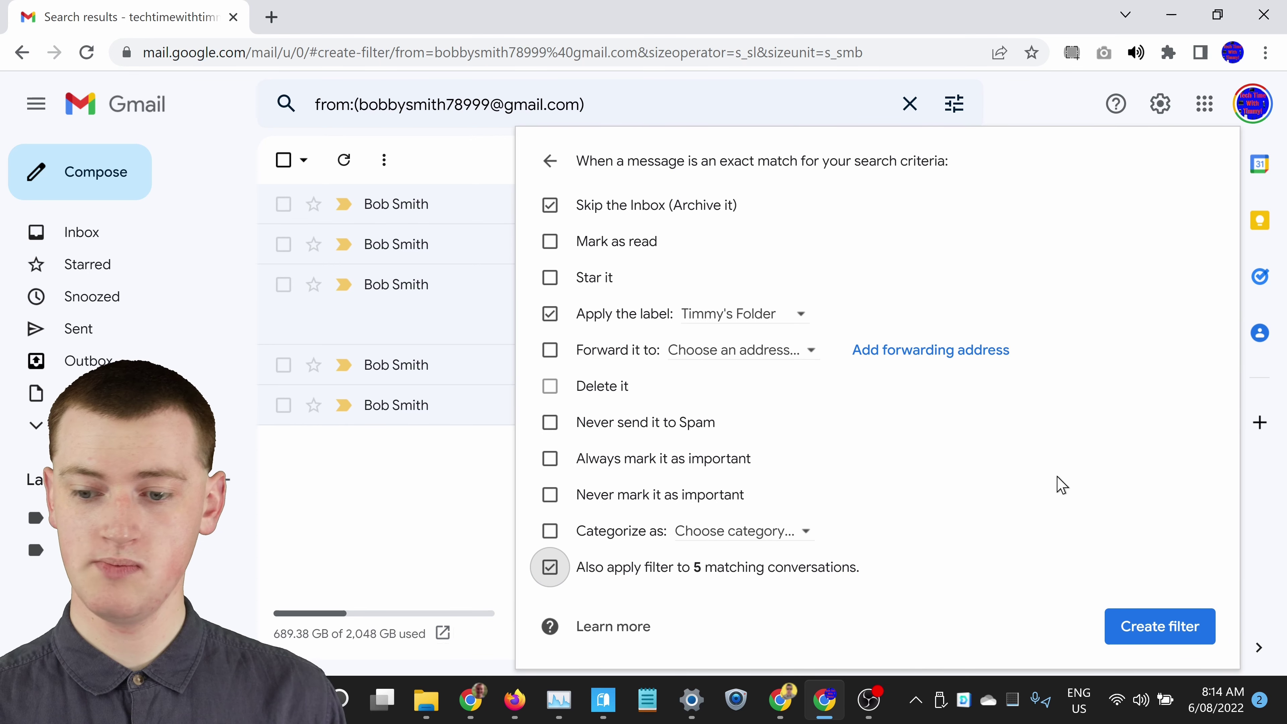
left_click(1159, 629)
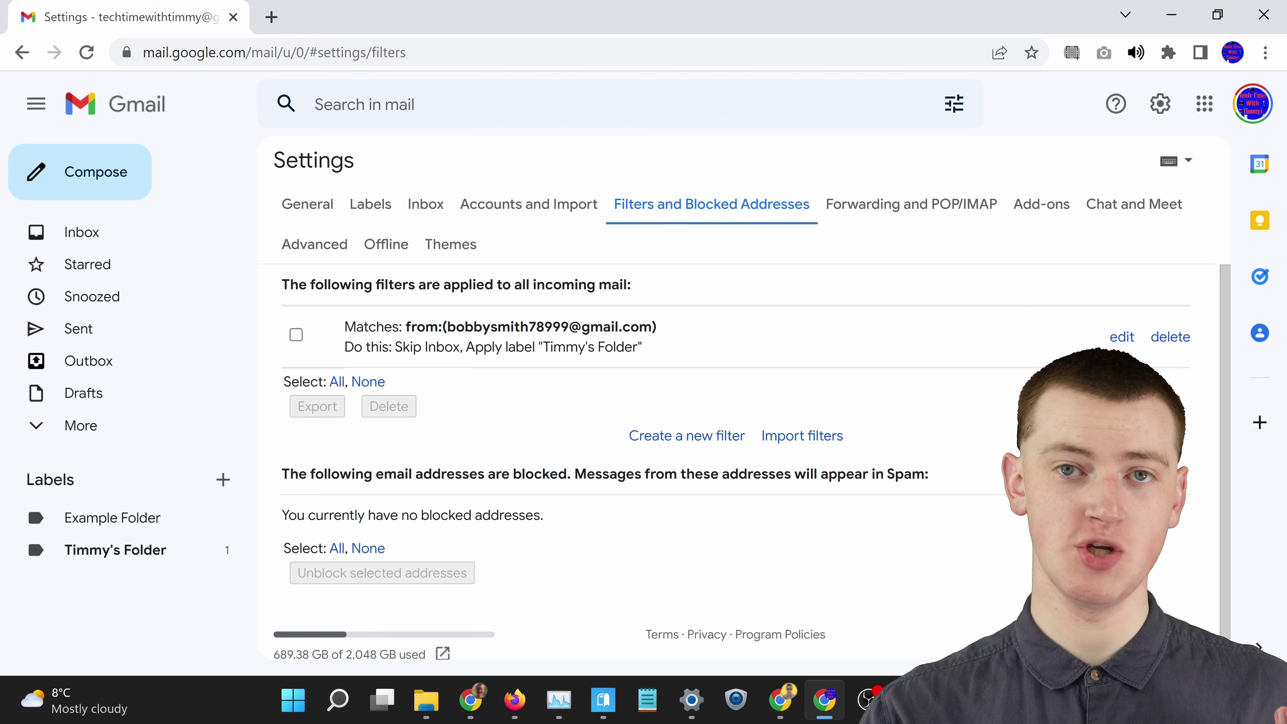
- Check the inbox and the "Timmy's Folder" label for the filtered mail, reading the "Filter Test" message
left_click(163, 248)
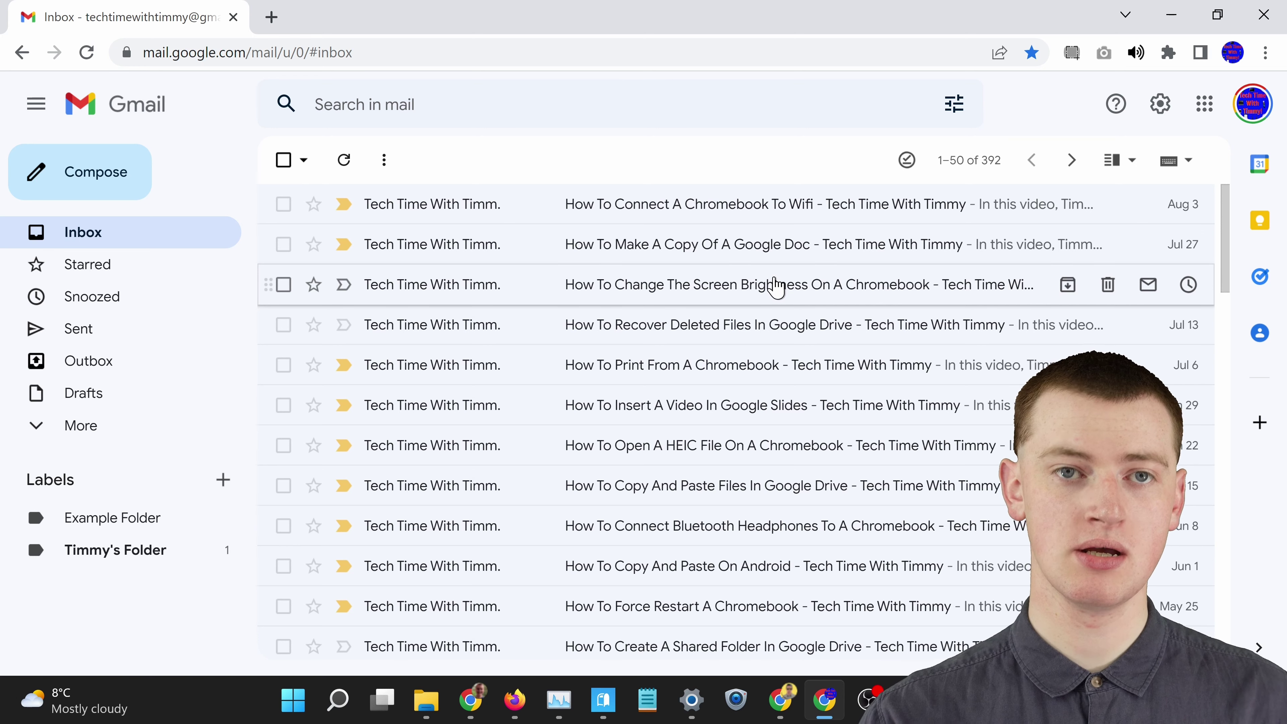
left_click(147, 557)
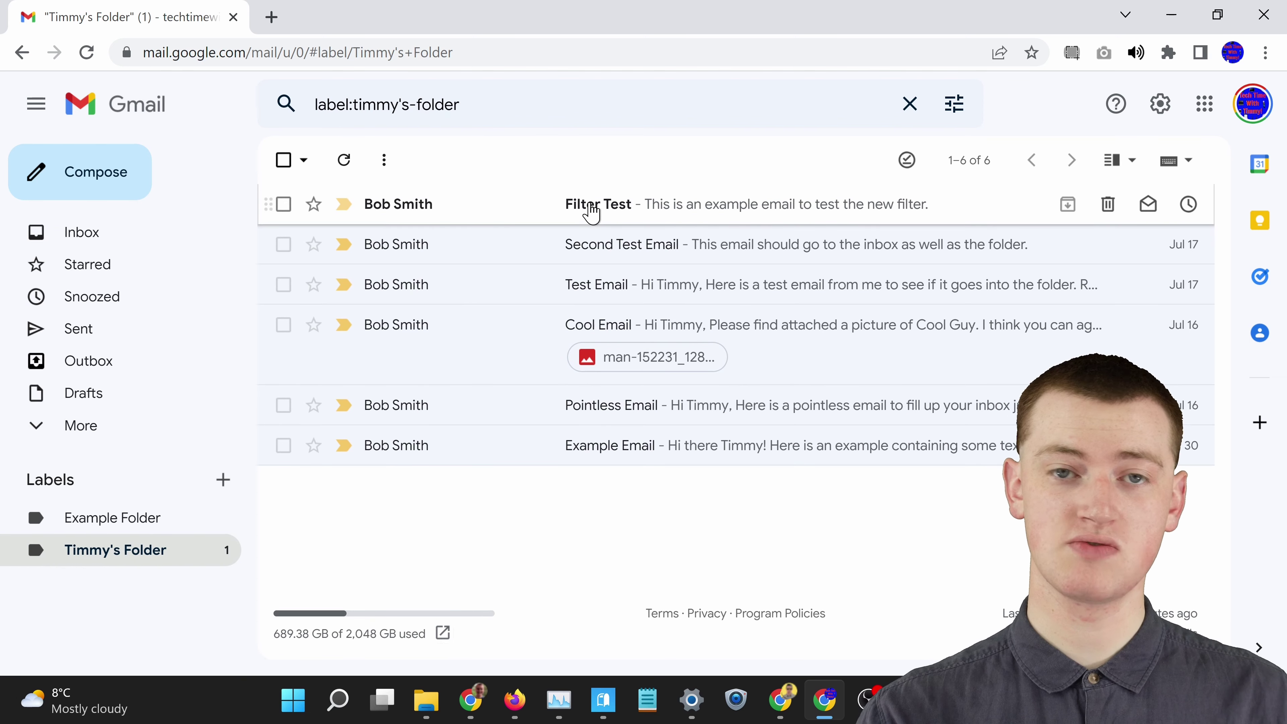
left_click(591, 212)
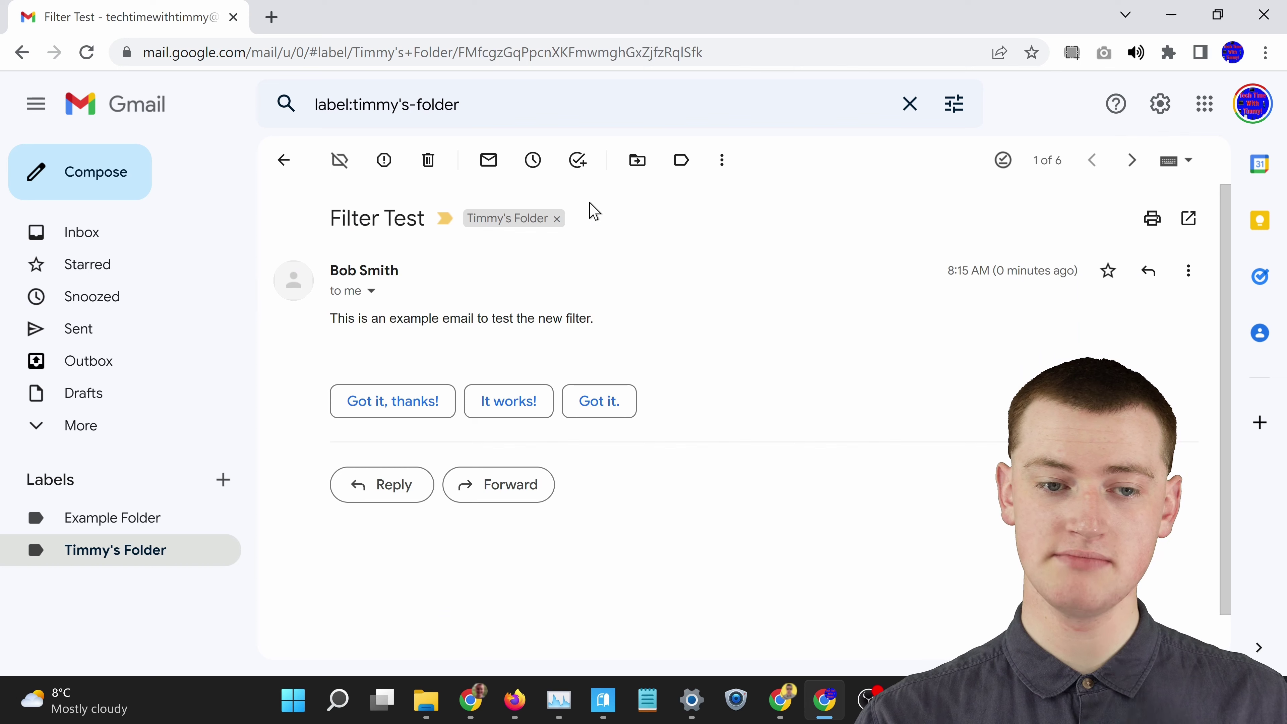
left_click(285, 162)
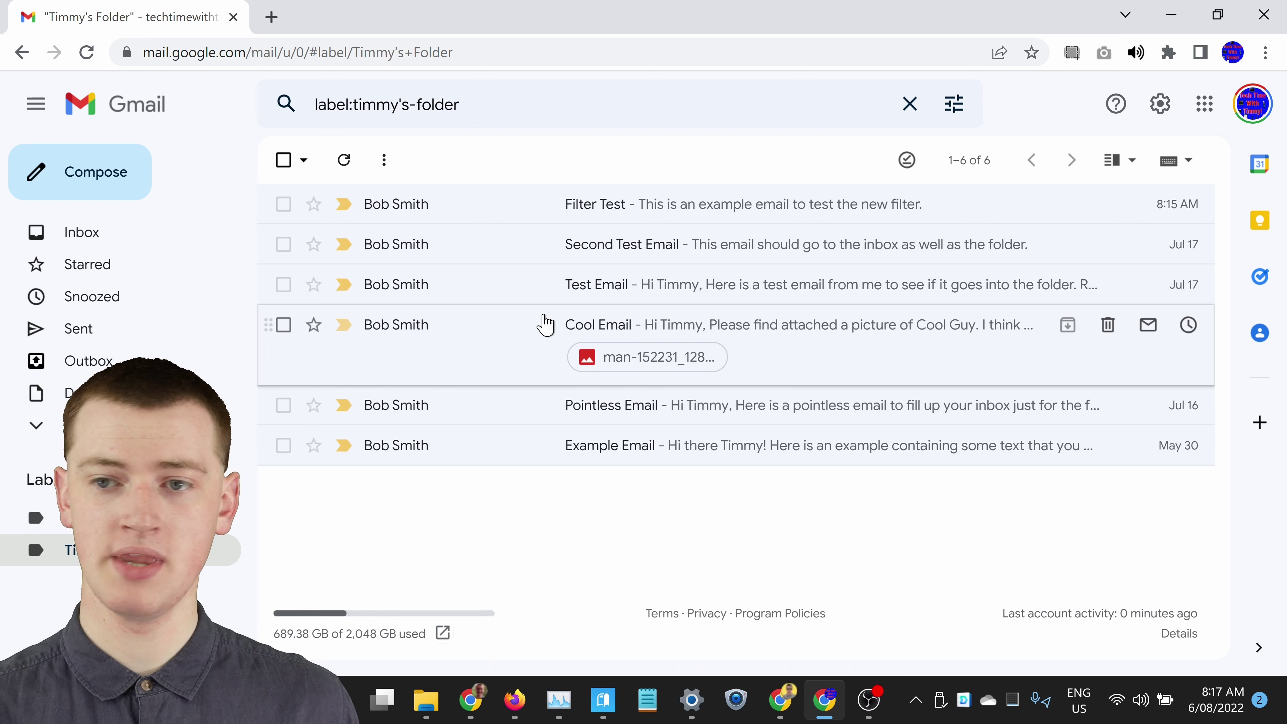
- Edit the existing "Timmy's Folder" filter in the mail settings so that it no longer skips the inbox, and update the filter
left_click(1160, 115)
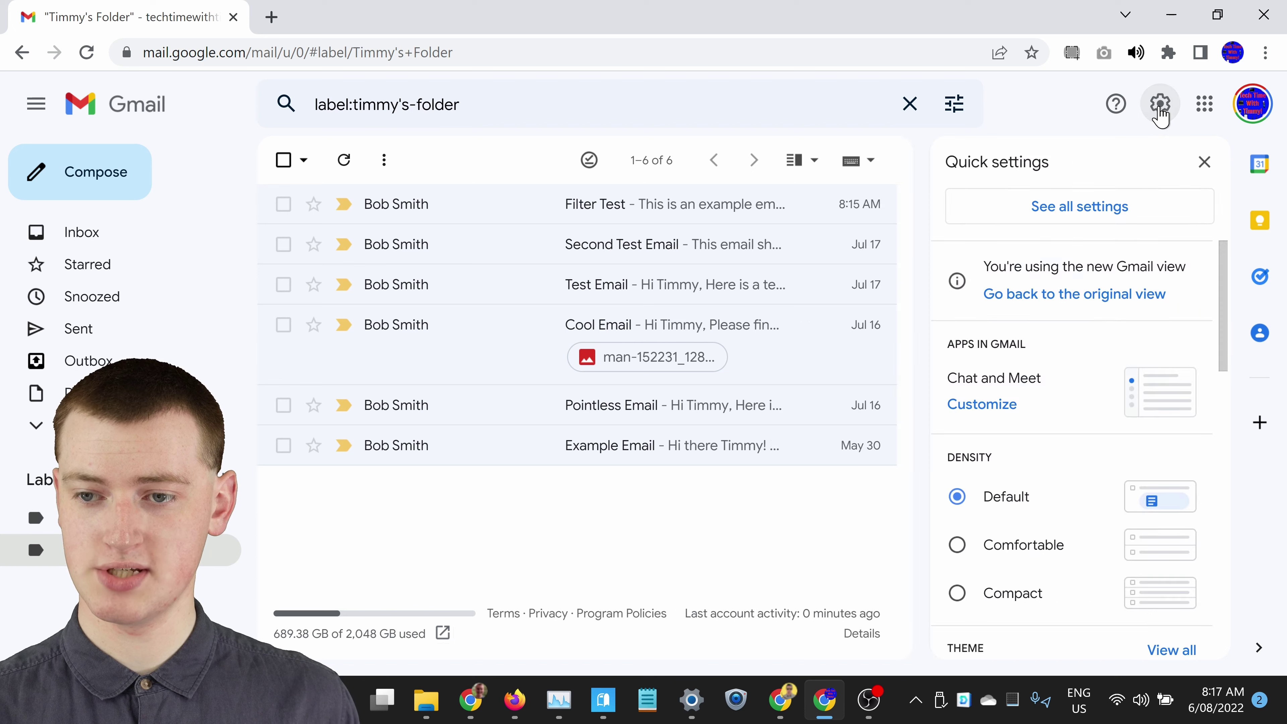
left_click(1108, 220)
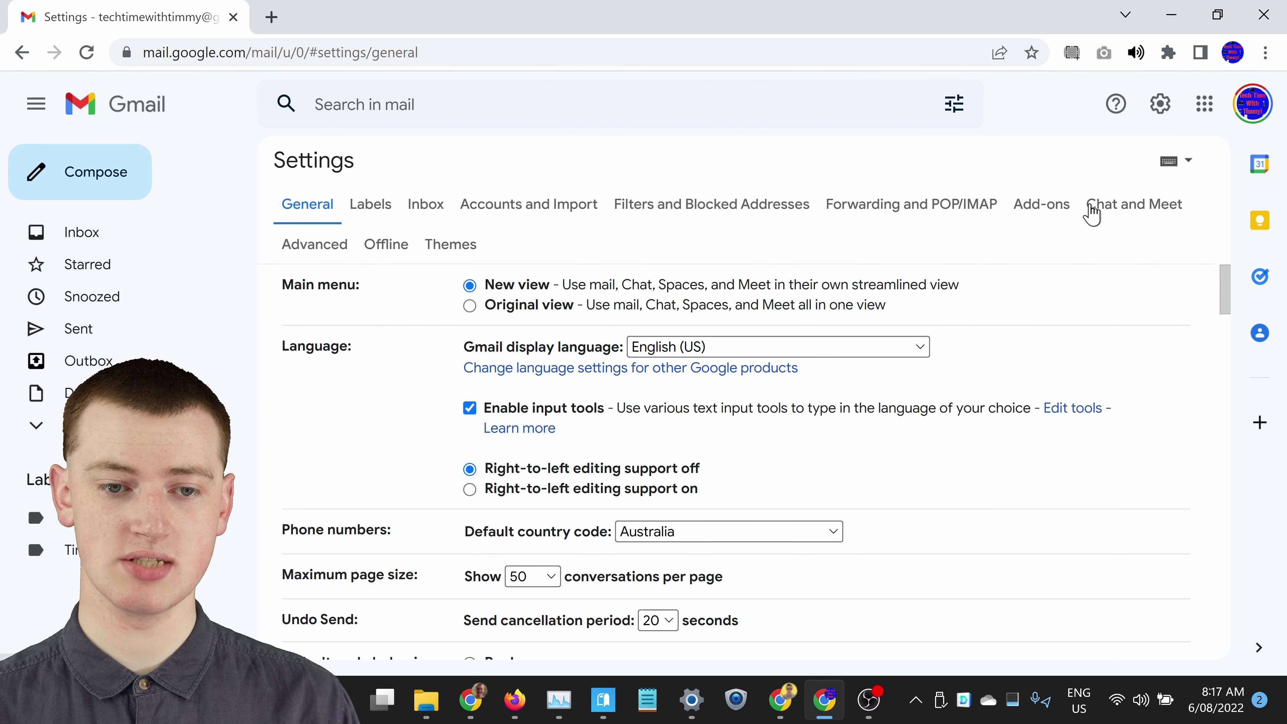
left_click(717, 204)
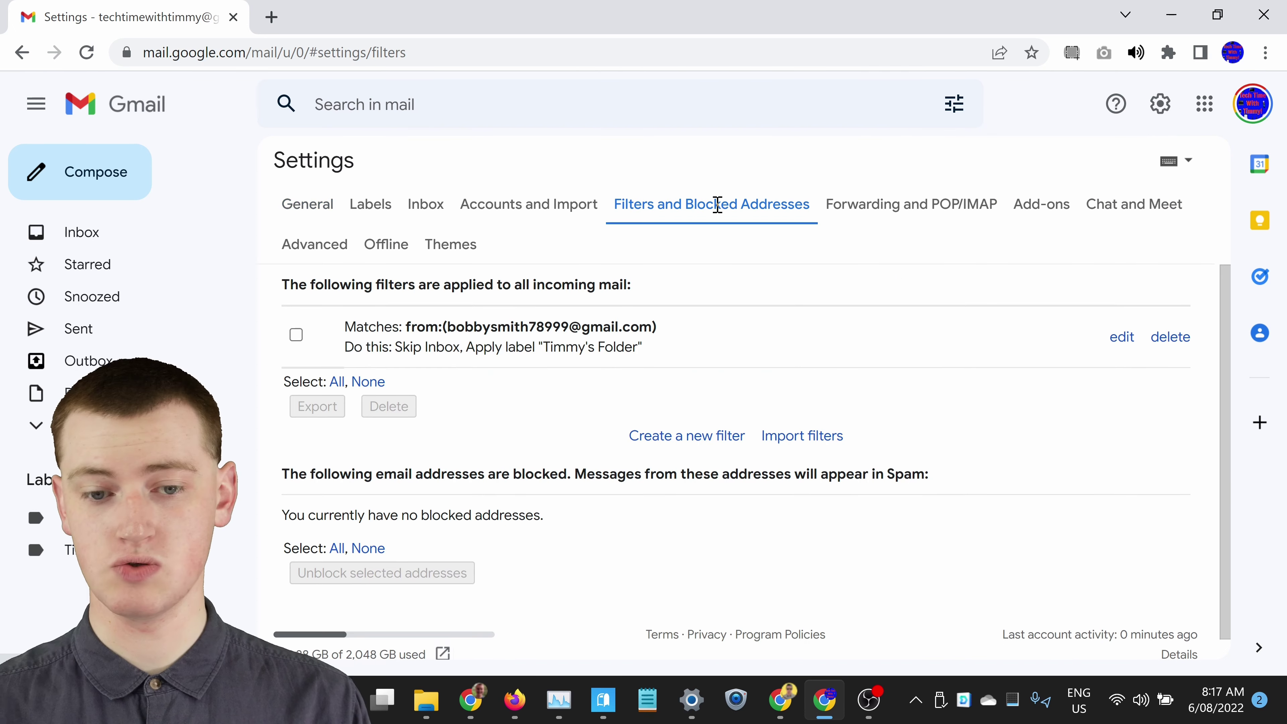
left_click(1121, 336)
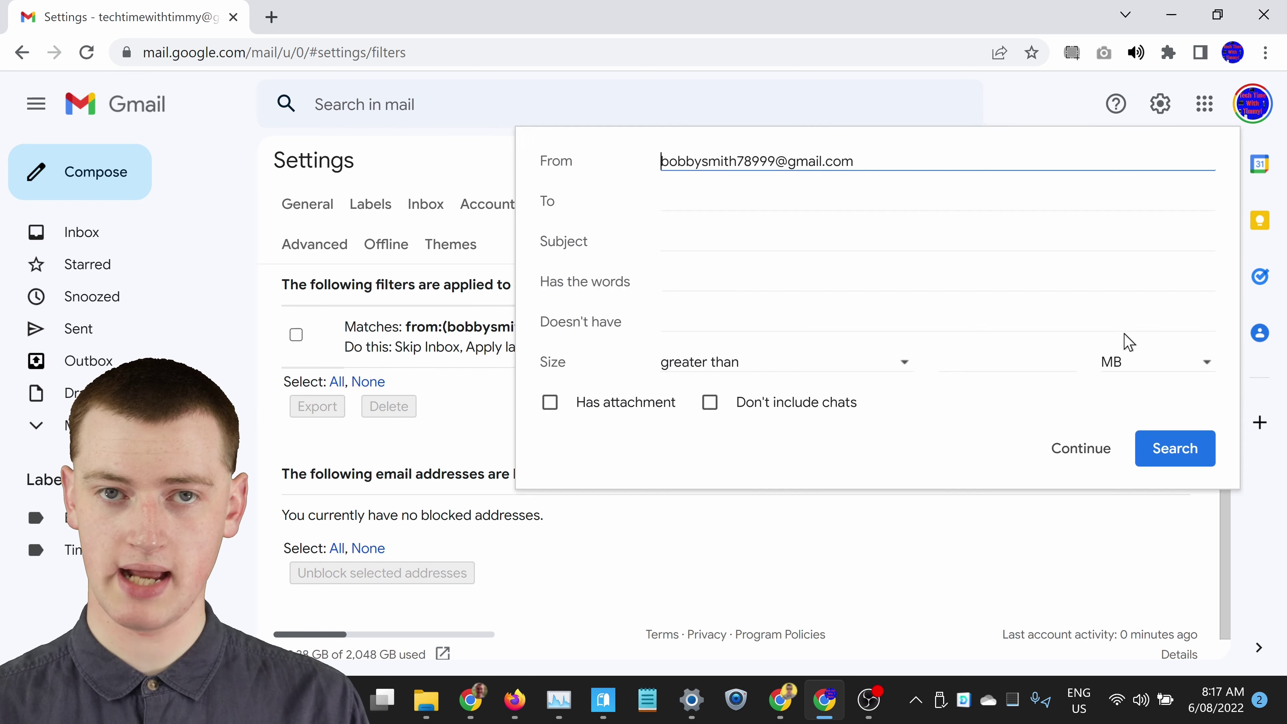
left_click(1081, 449)
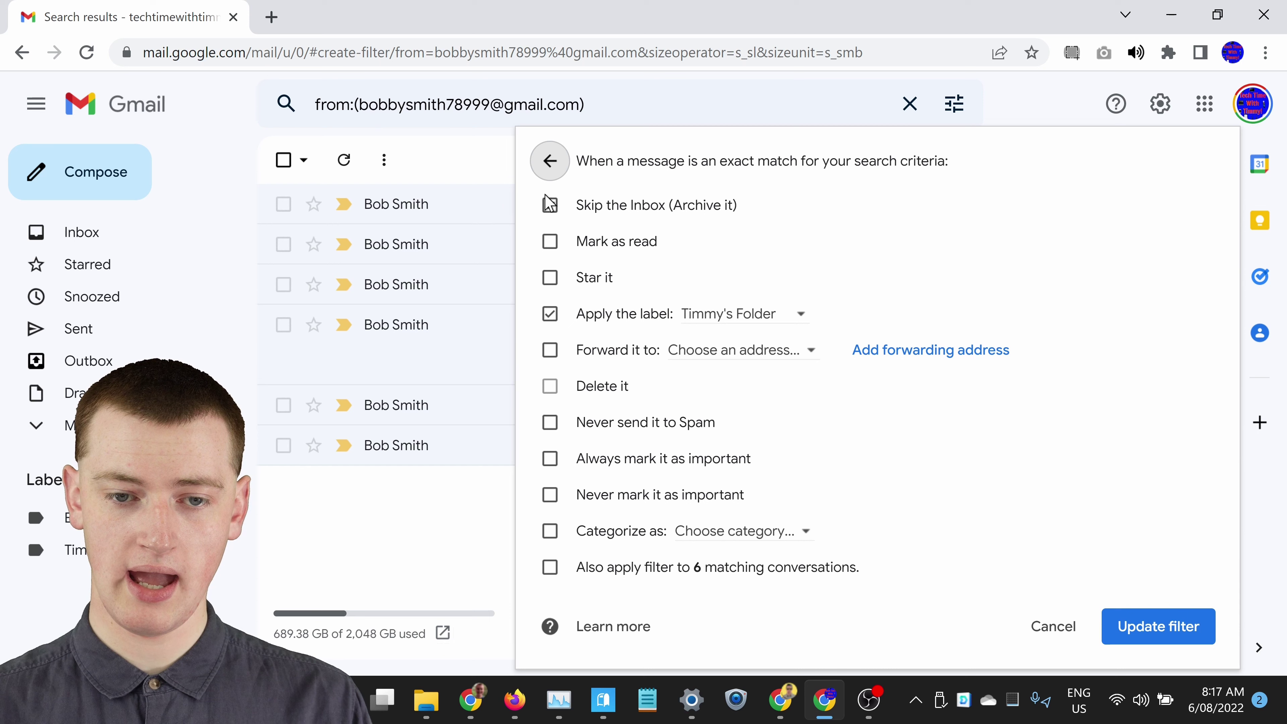
left_click(550, 207)
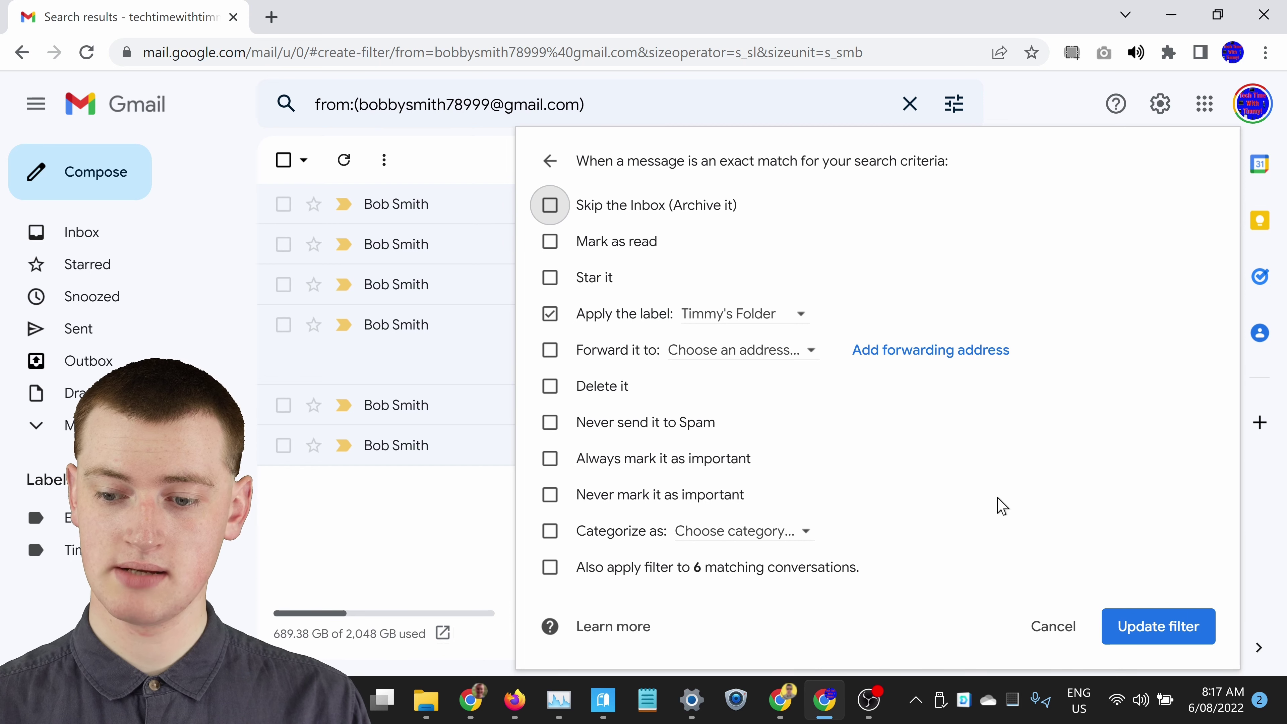
left_click(1157, 627)
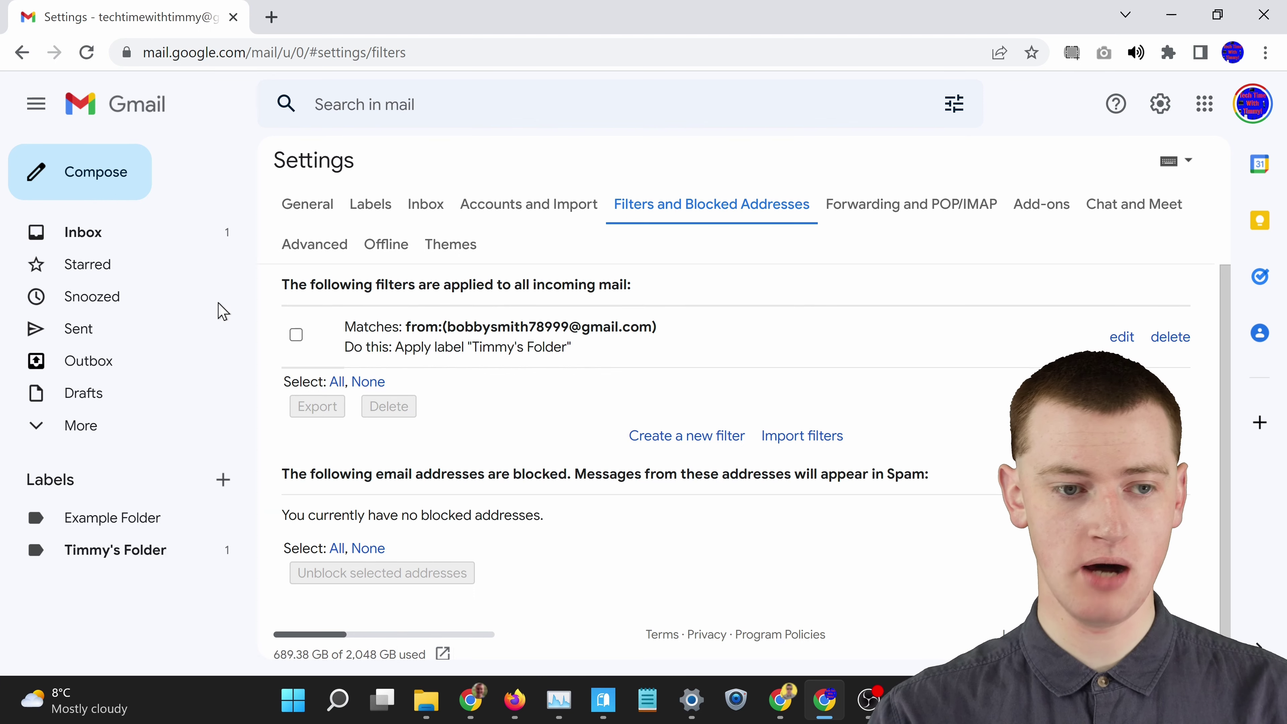
- Check both the inbox and the "Timmy's Folder" label for the "Test Number 2" message
left_click(147, 237)
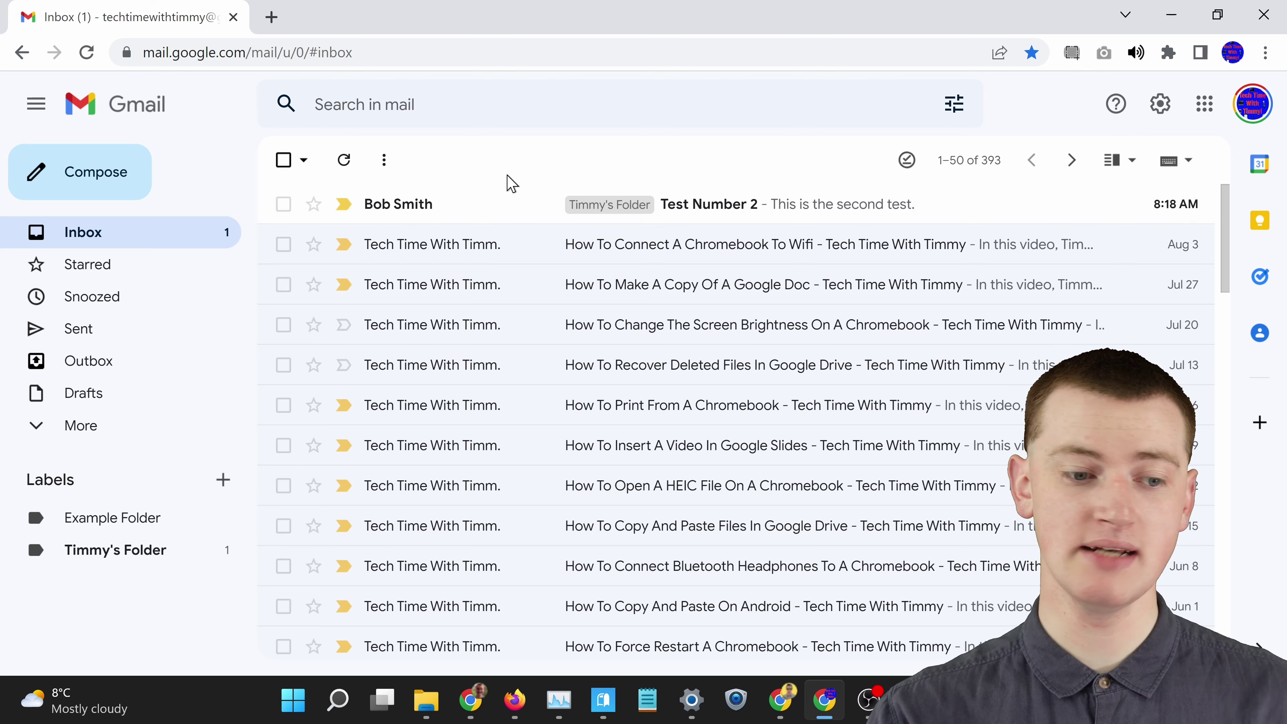
left_click(116, 552)
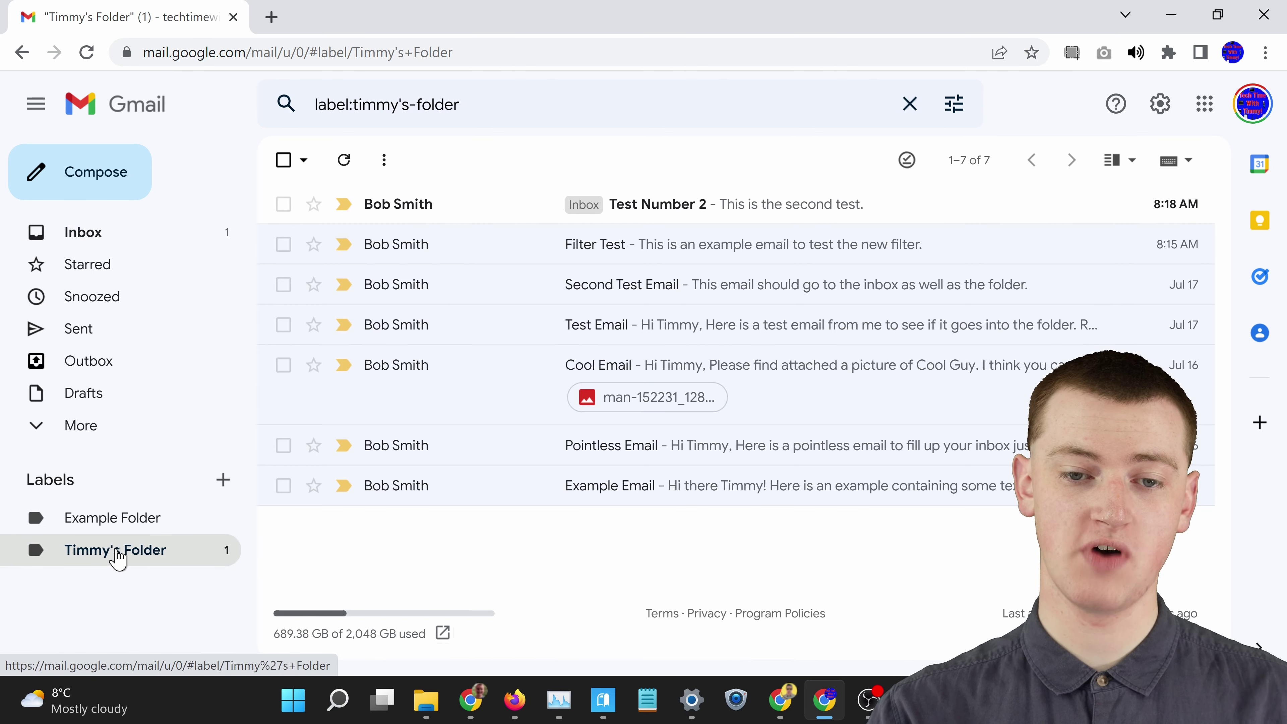